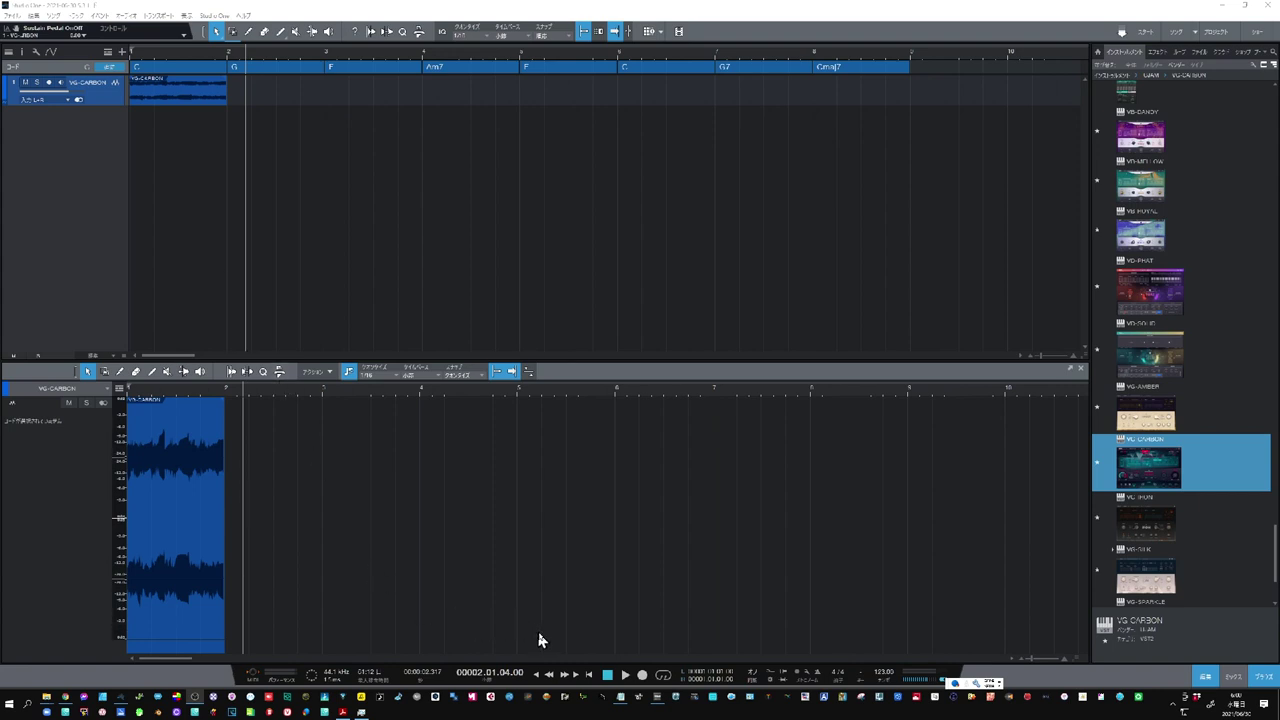
Play the one-bar VG-CARBON audio event from the start of the song, and stop playback
left_click(588, 676)
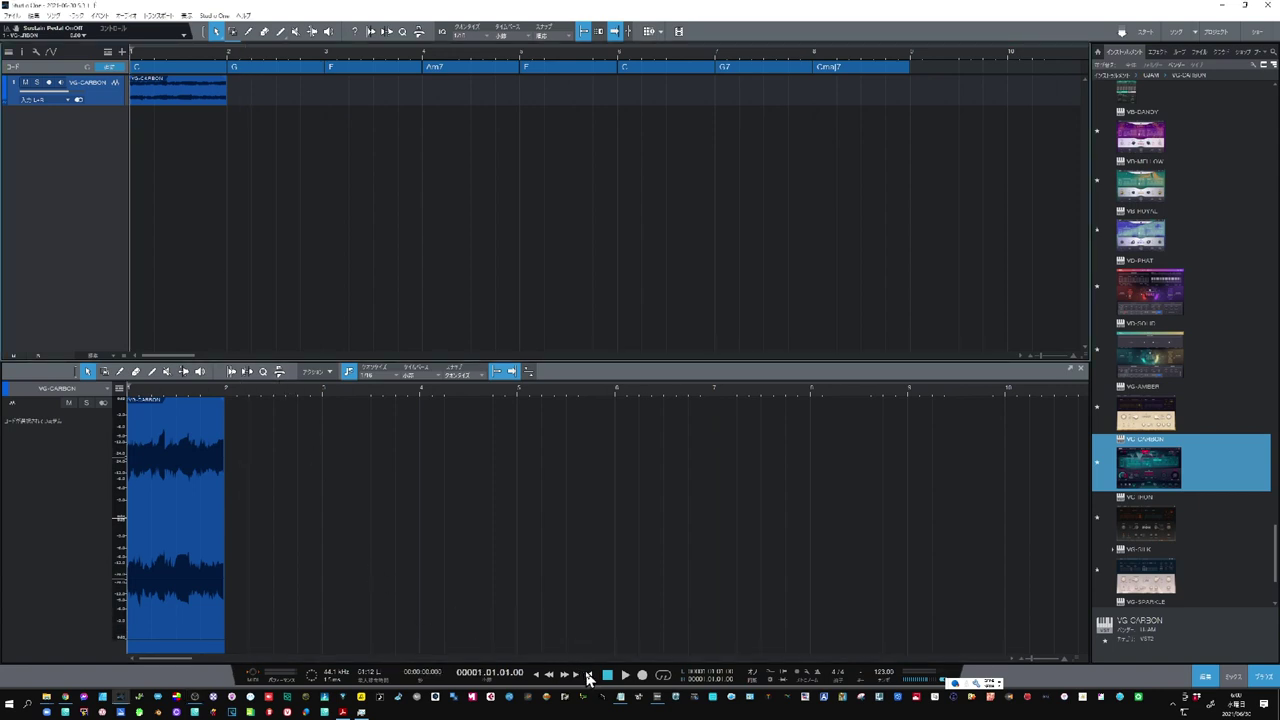
left_click(625, 676)
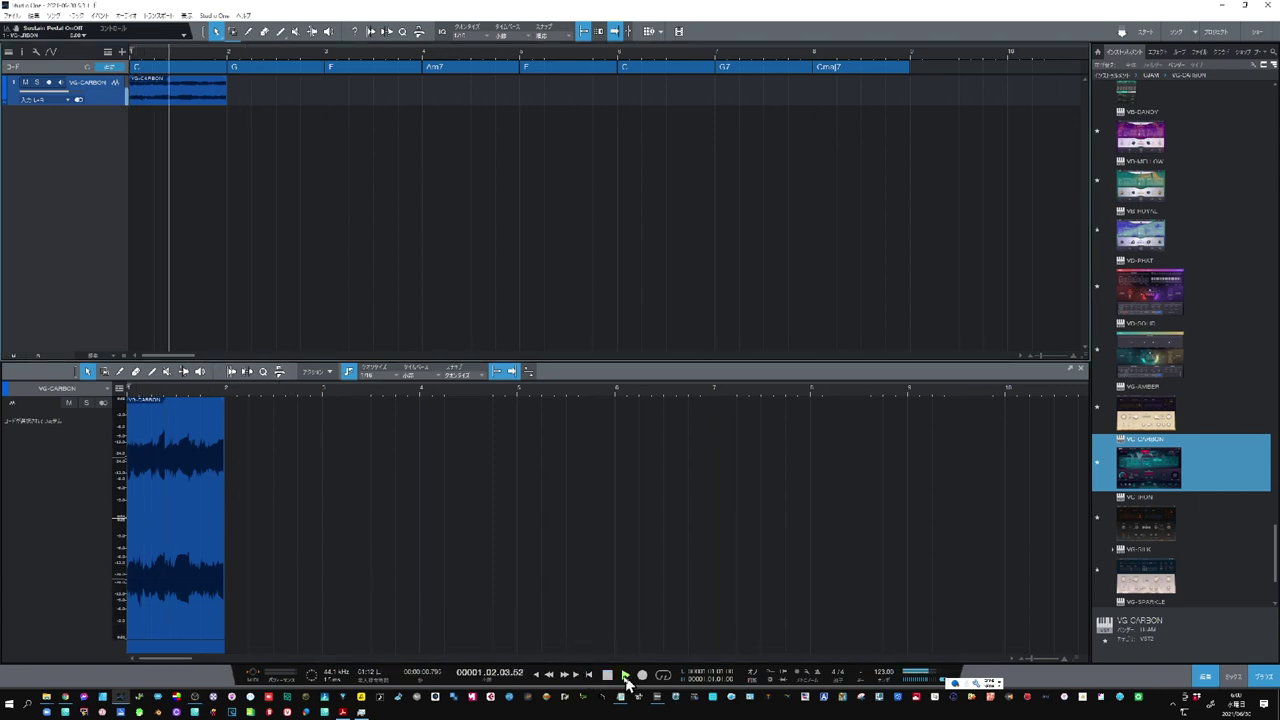
left_click(608, 677)
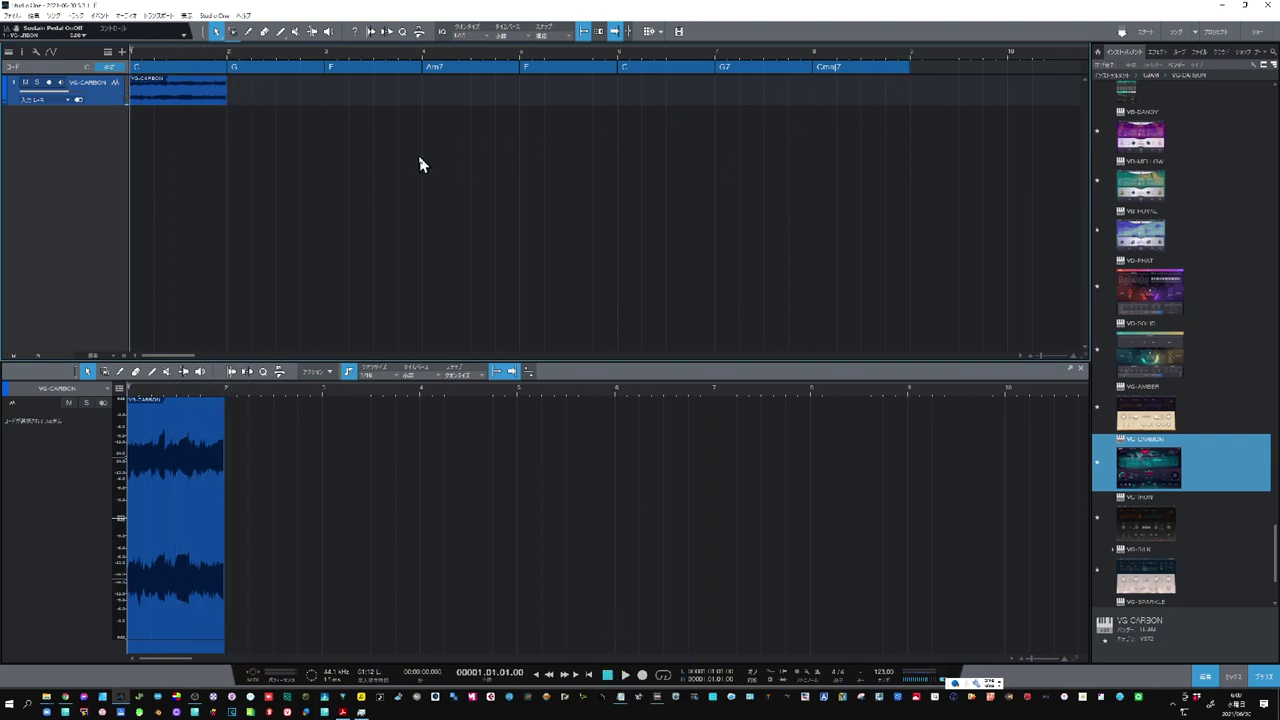
Duplicate the VG-CARBON audio event back to back until it fills all eight bars of the chord progression, and audition it
left_click(187, 105)
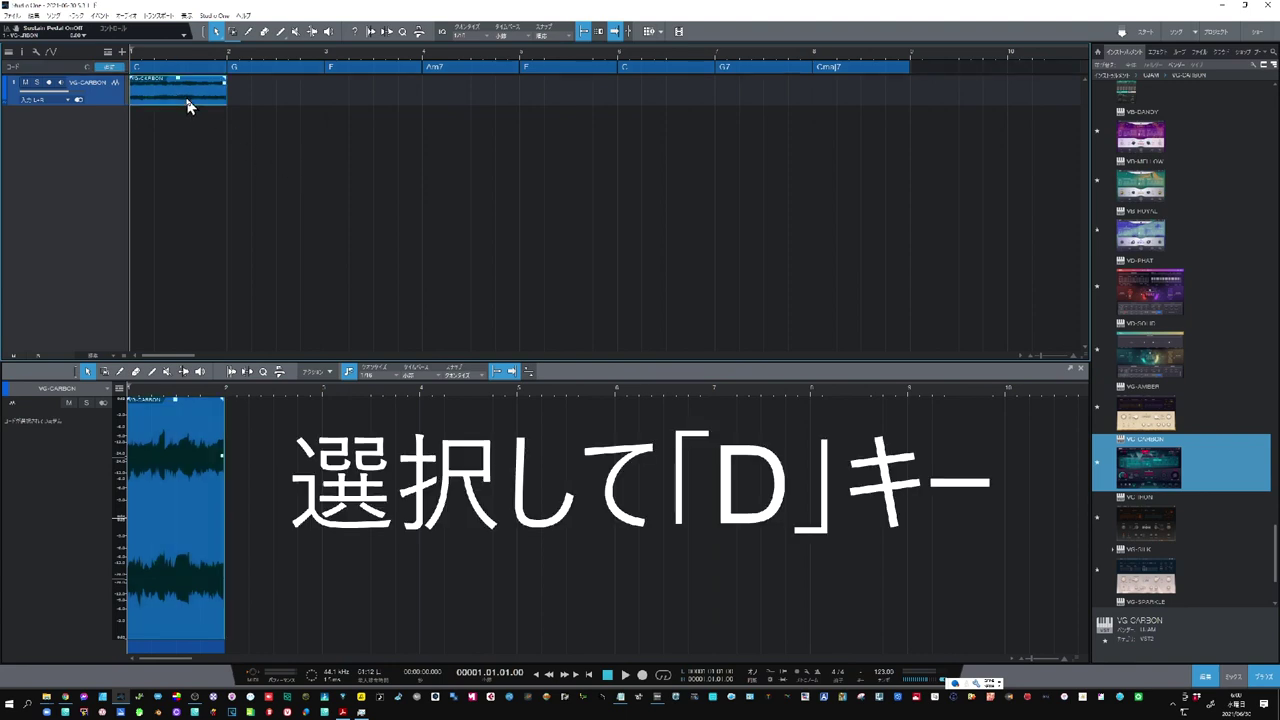
key("d")
key("d")
key("d")
key("d")
key("d")
key("d")
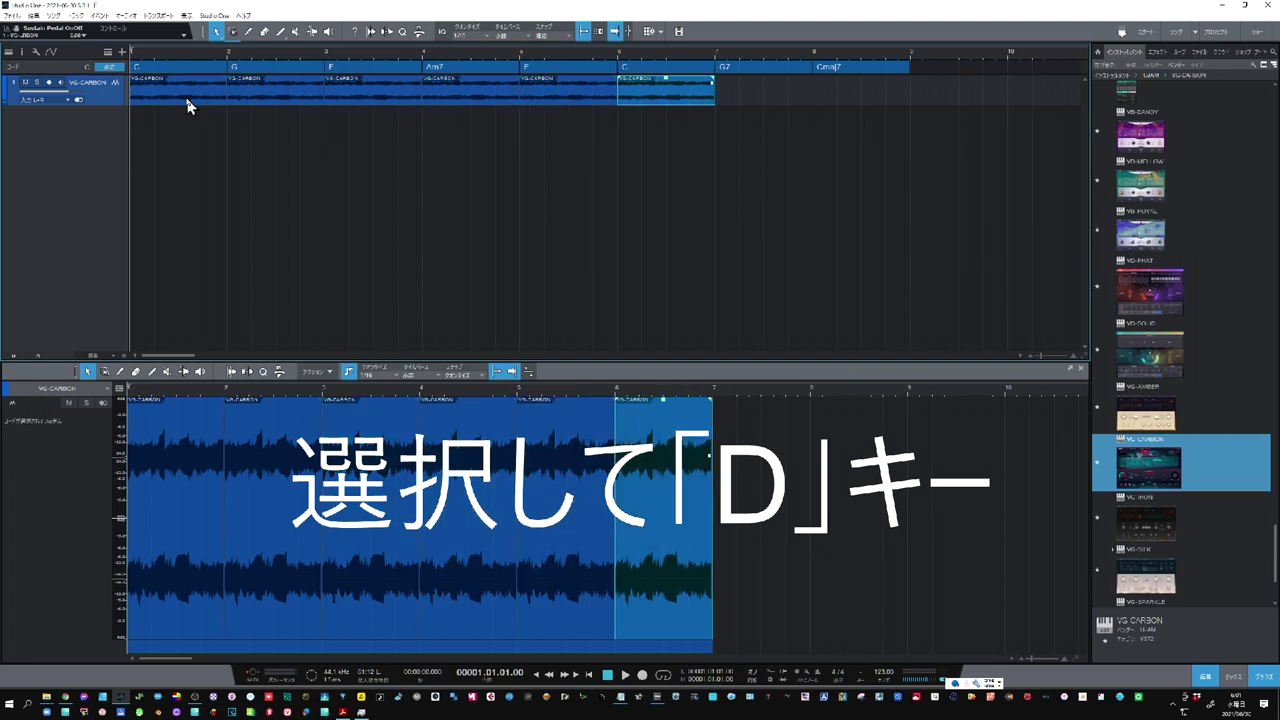
key("d")
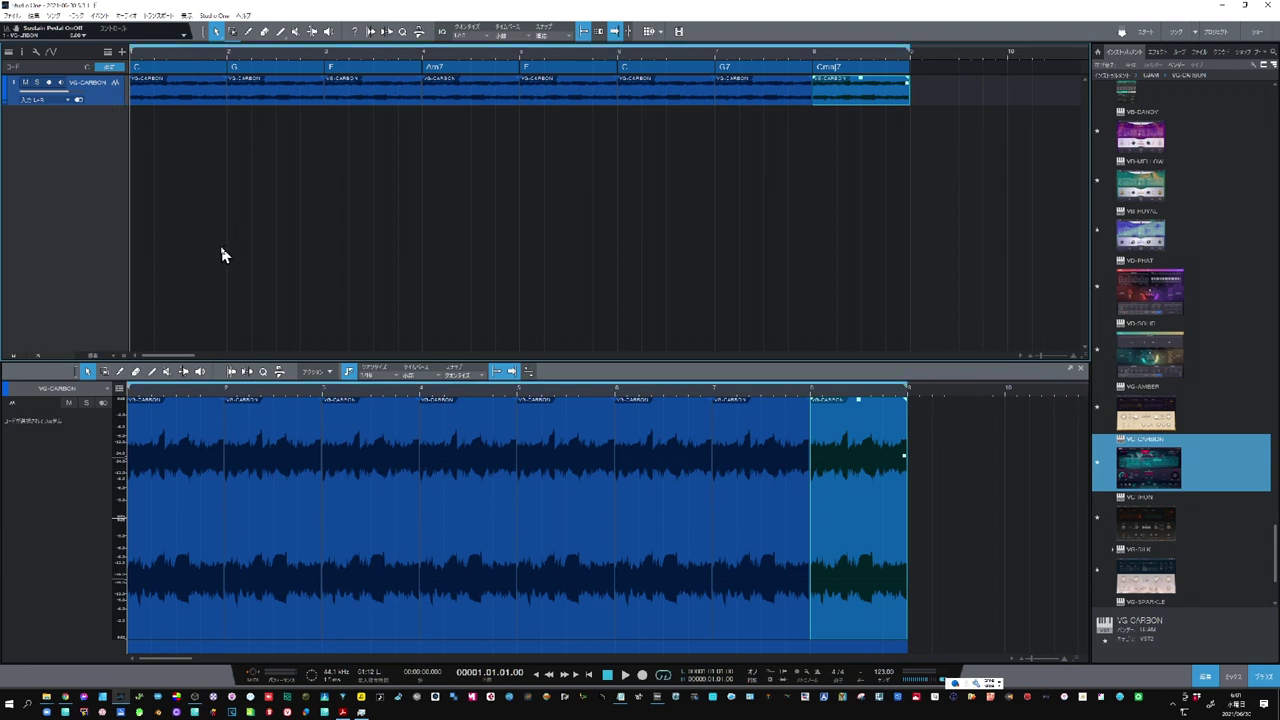
key("space")
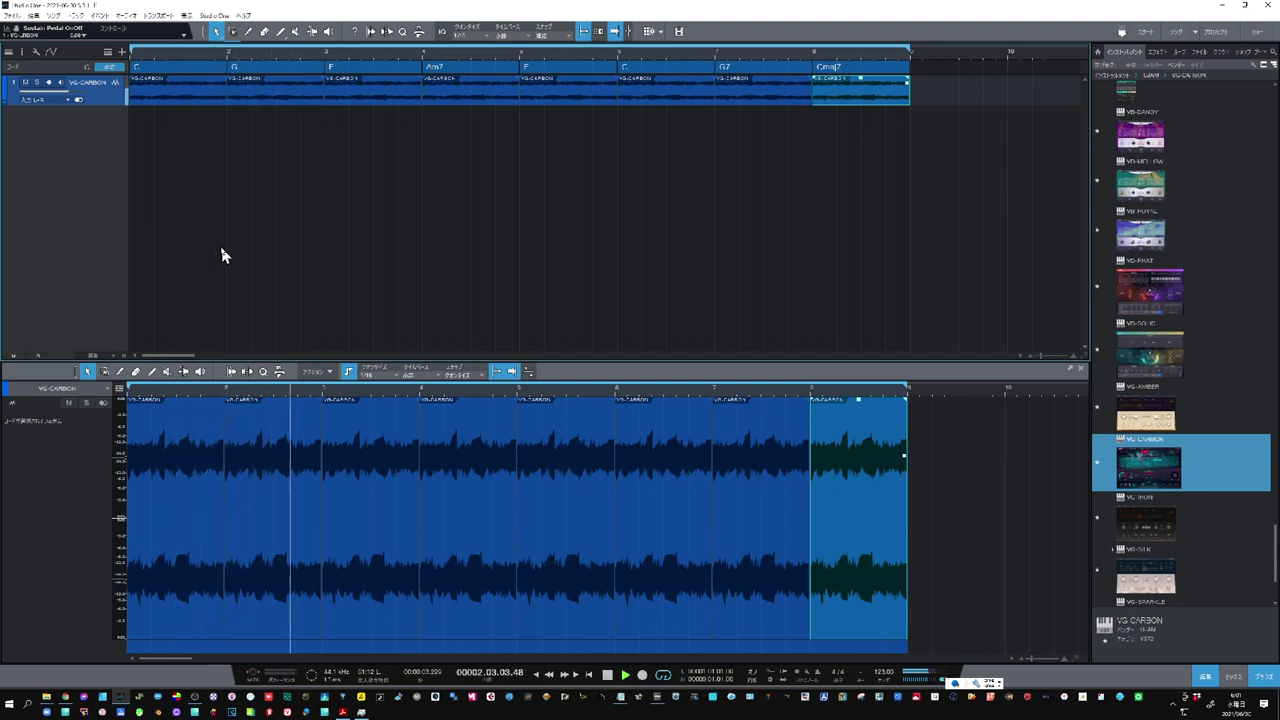
key("space")
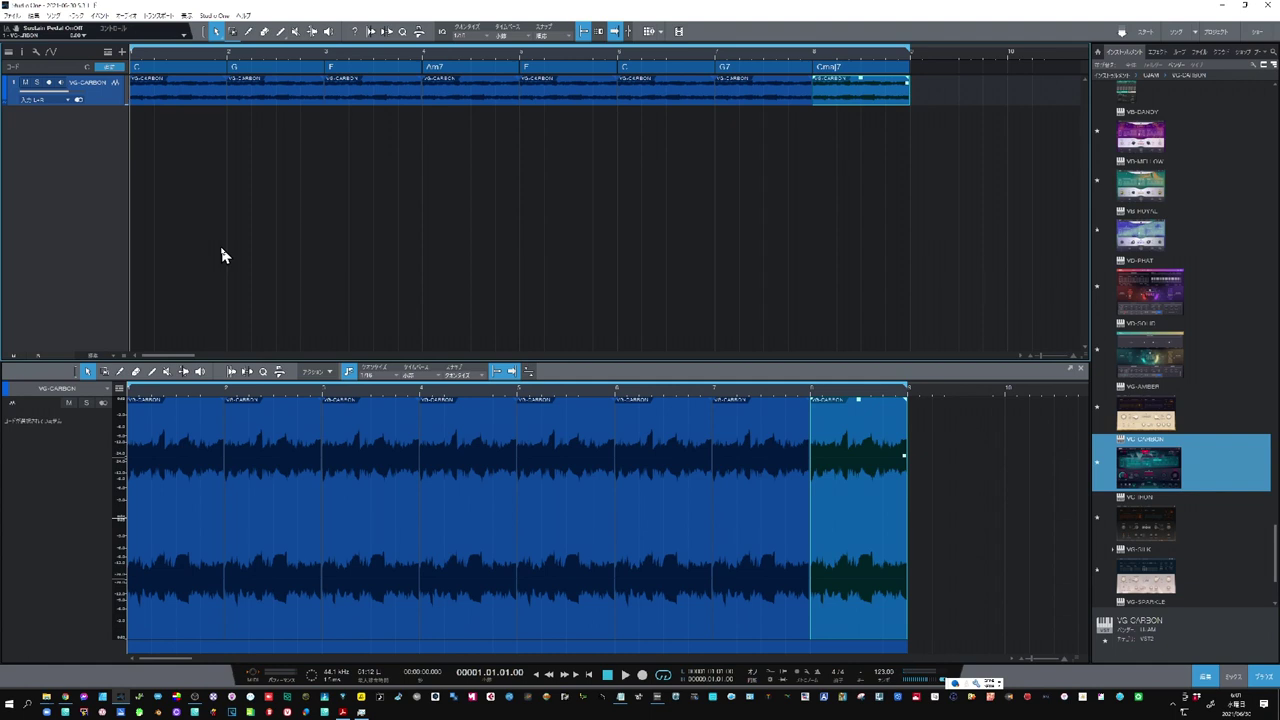
Set the VG-CARBON track's chord follow mode (コードに従う) to ユニバーサル in the track inspector and play the result
left_click(21, 52)
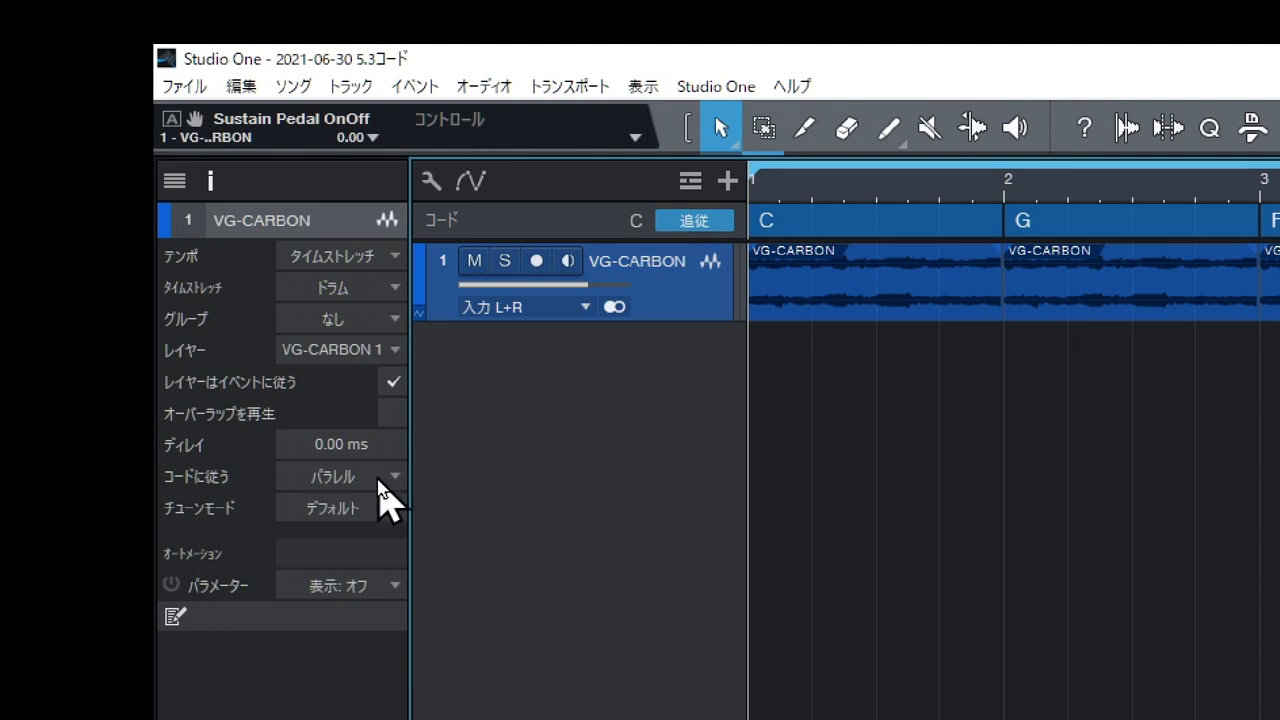
left_click(379, 481)
left_click(364, 651)
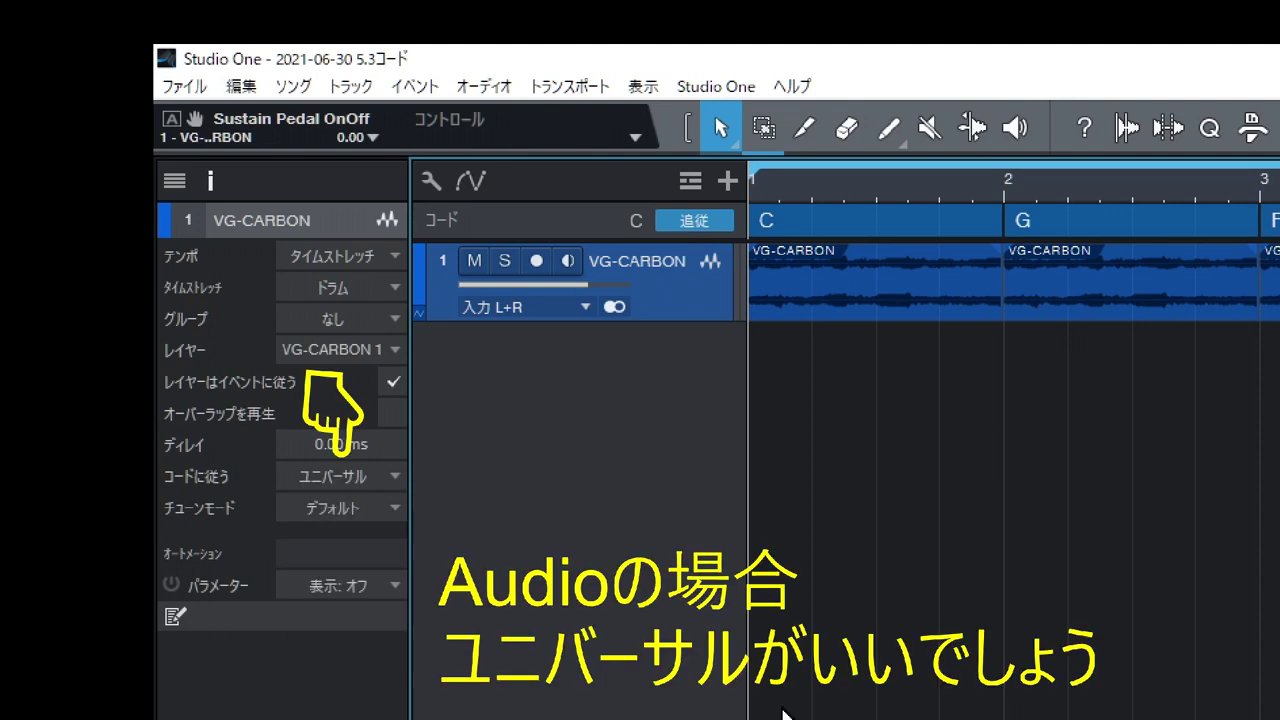
key("space")
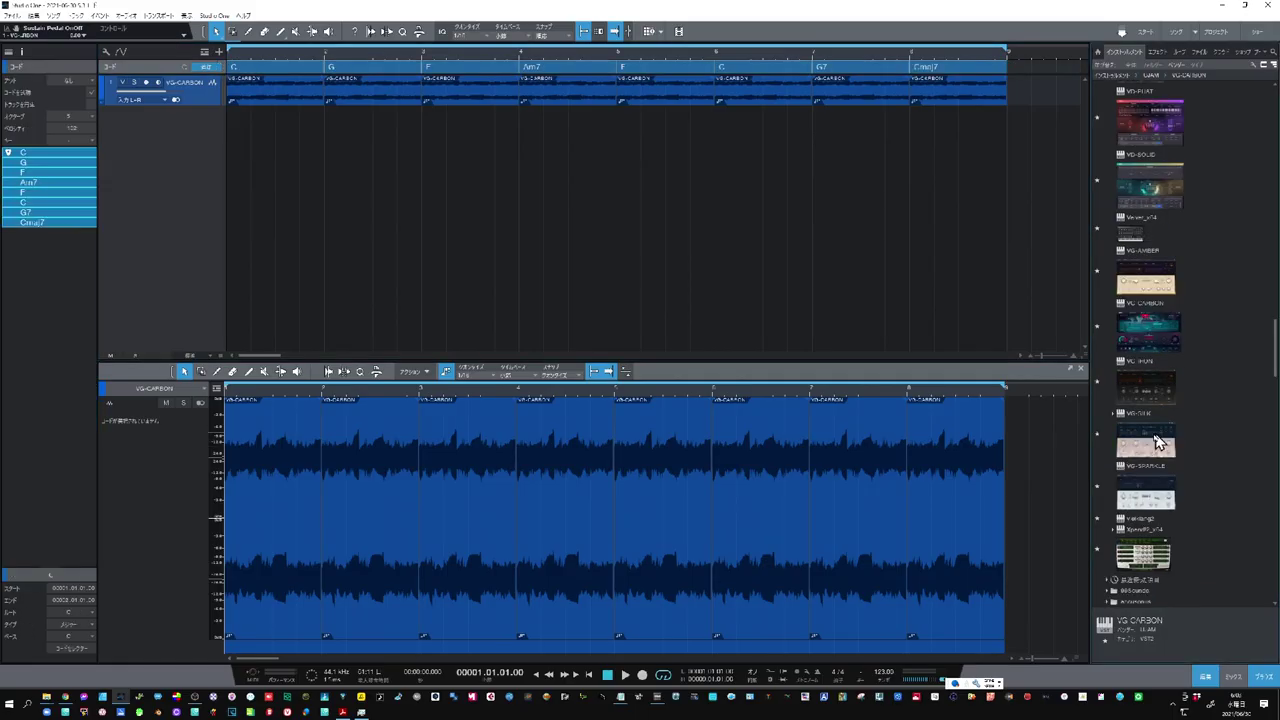
Add a VG-SILK instrument track below VG-CARBON and copy all chord track chords onto it from bar 1 as note events
left_click_drag(1146, 450, 199, 156)
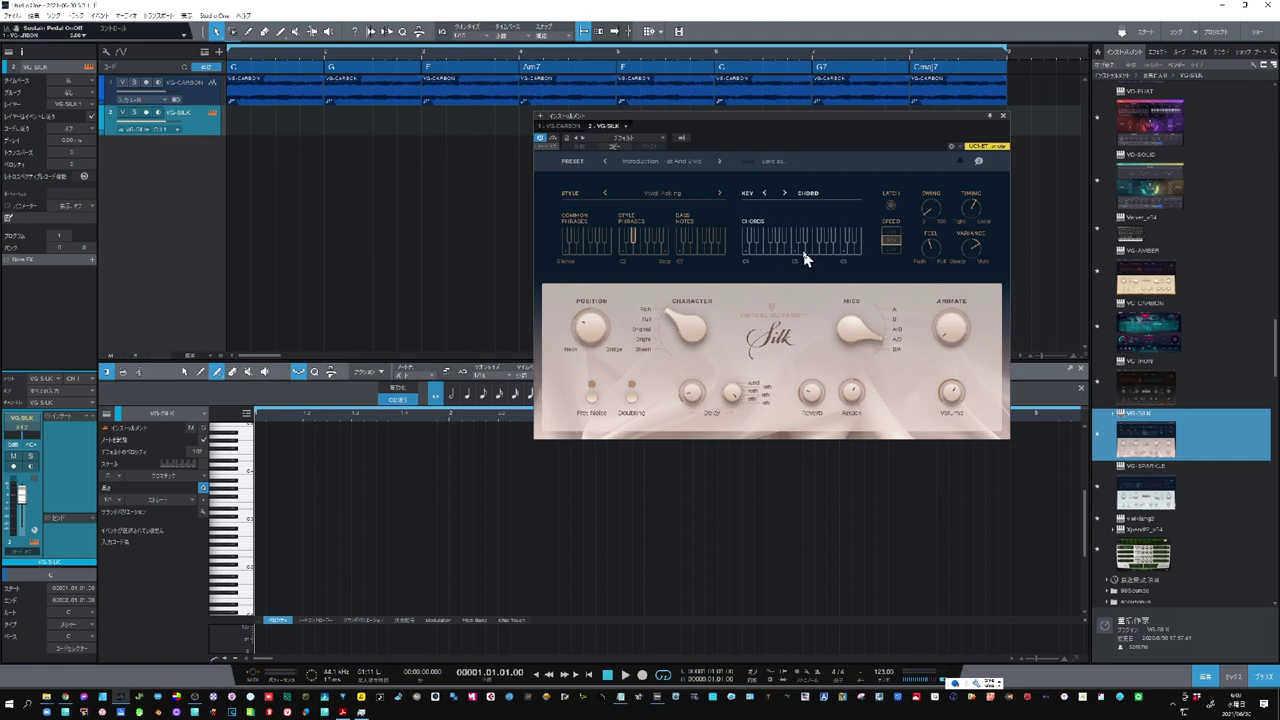
left_click_drag(1032, 80, 265, 131)
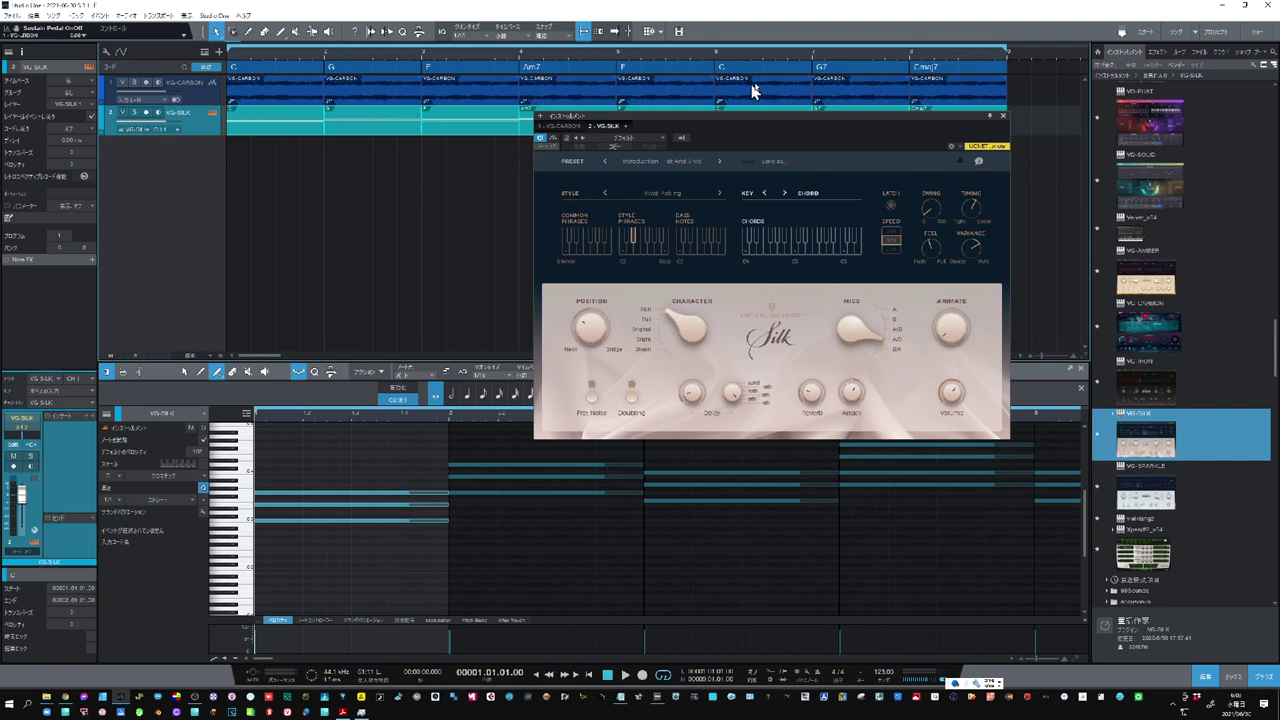
left_click_drag(692, 125, 675, 197)
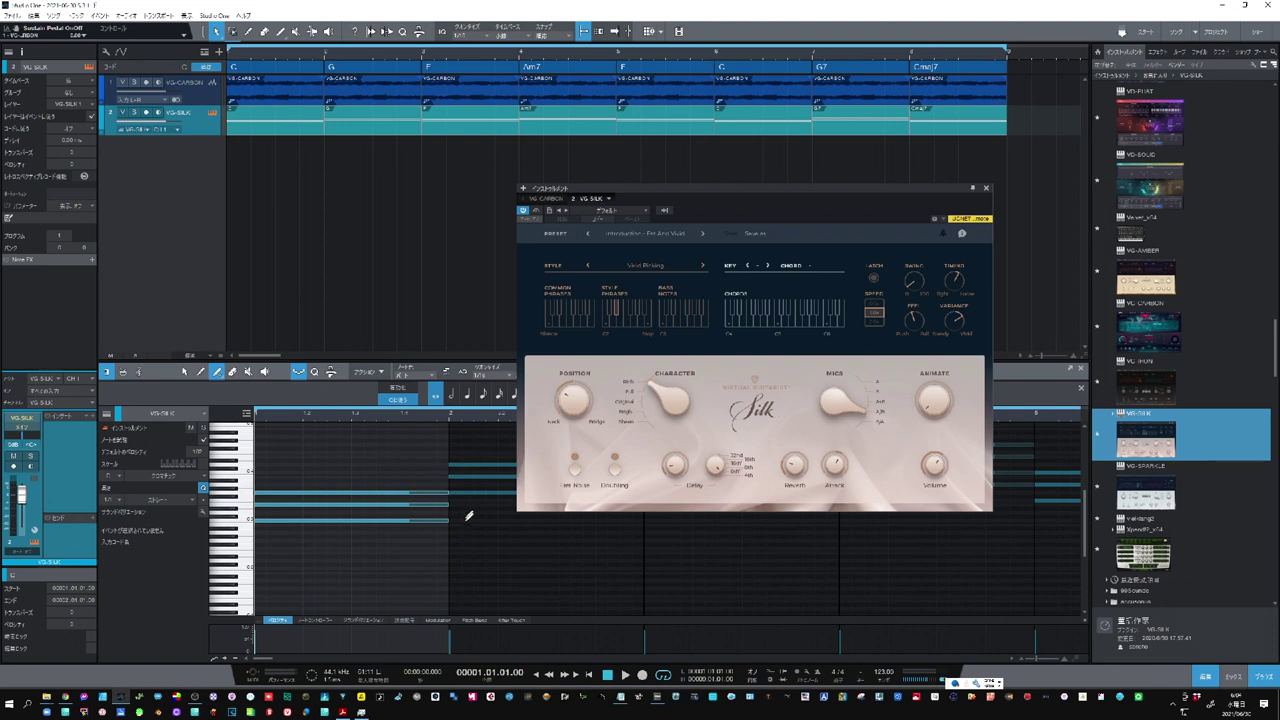
Select all chord notes of the VG-SILK part in the note editor and transpose them up one octave
scroll(442, 413, "down", 6)
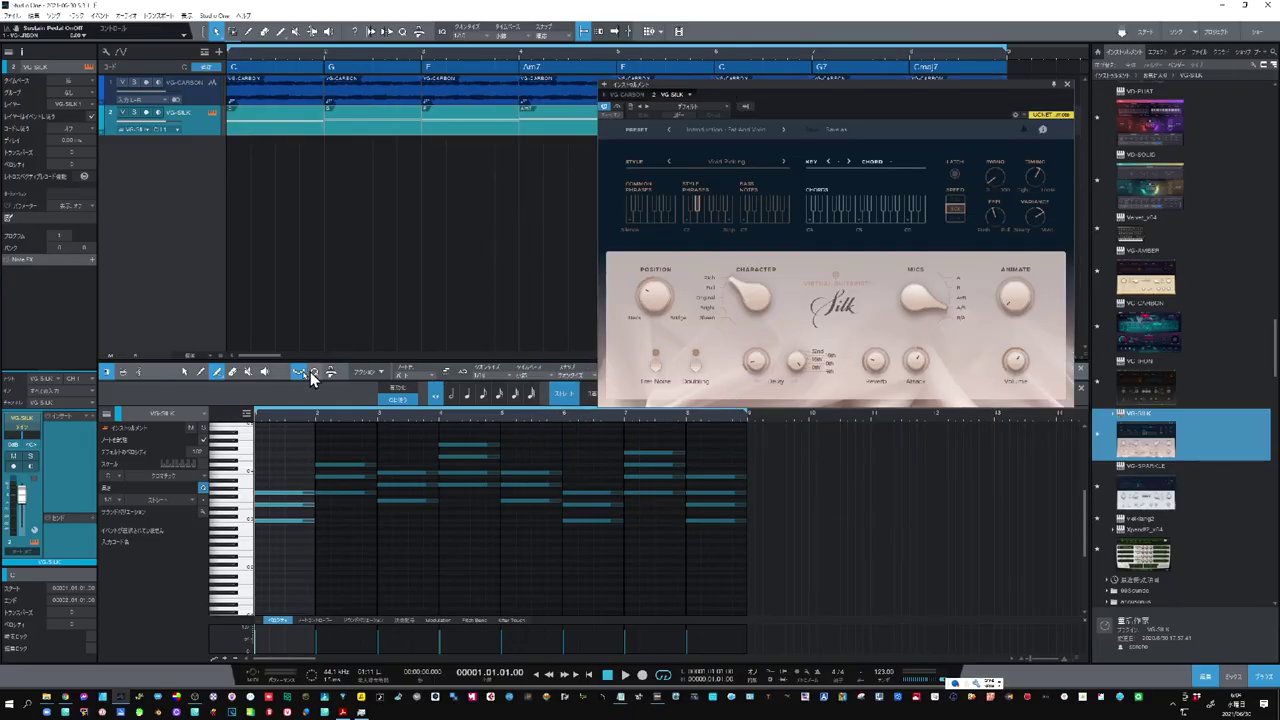
left_click(185, 372)
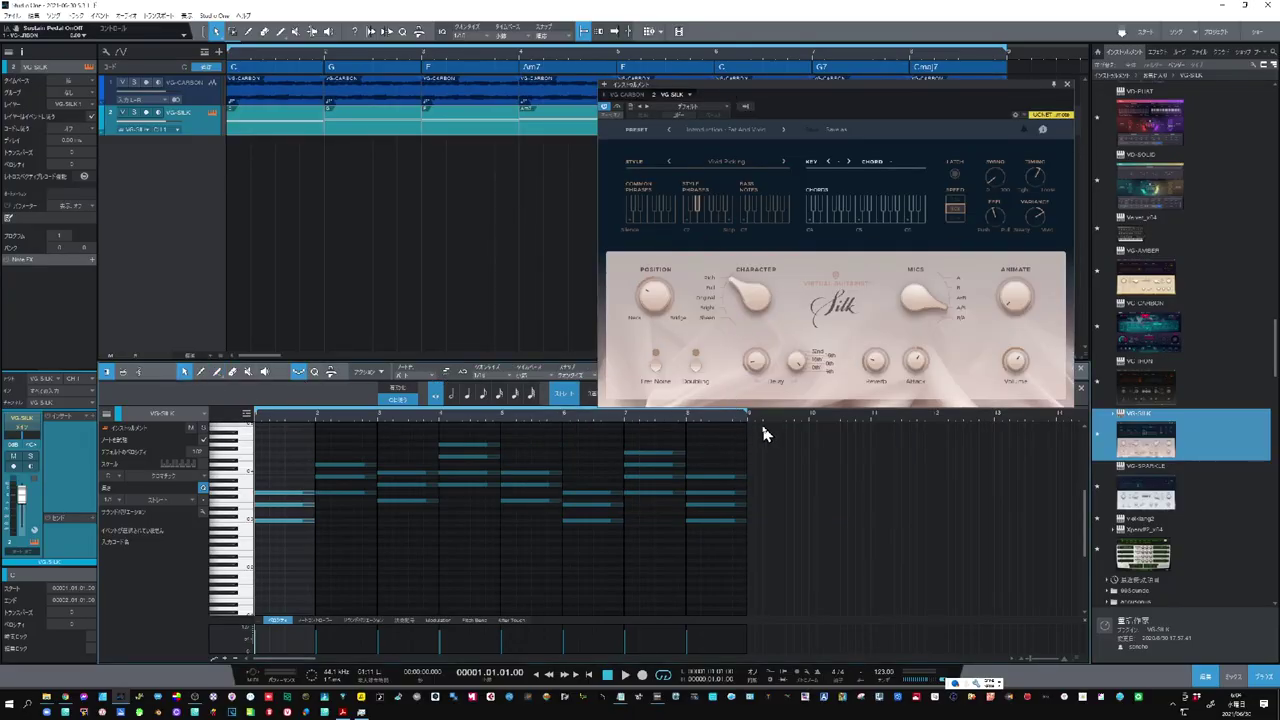
left_click_drag(766, 434, 210, 568)
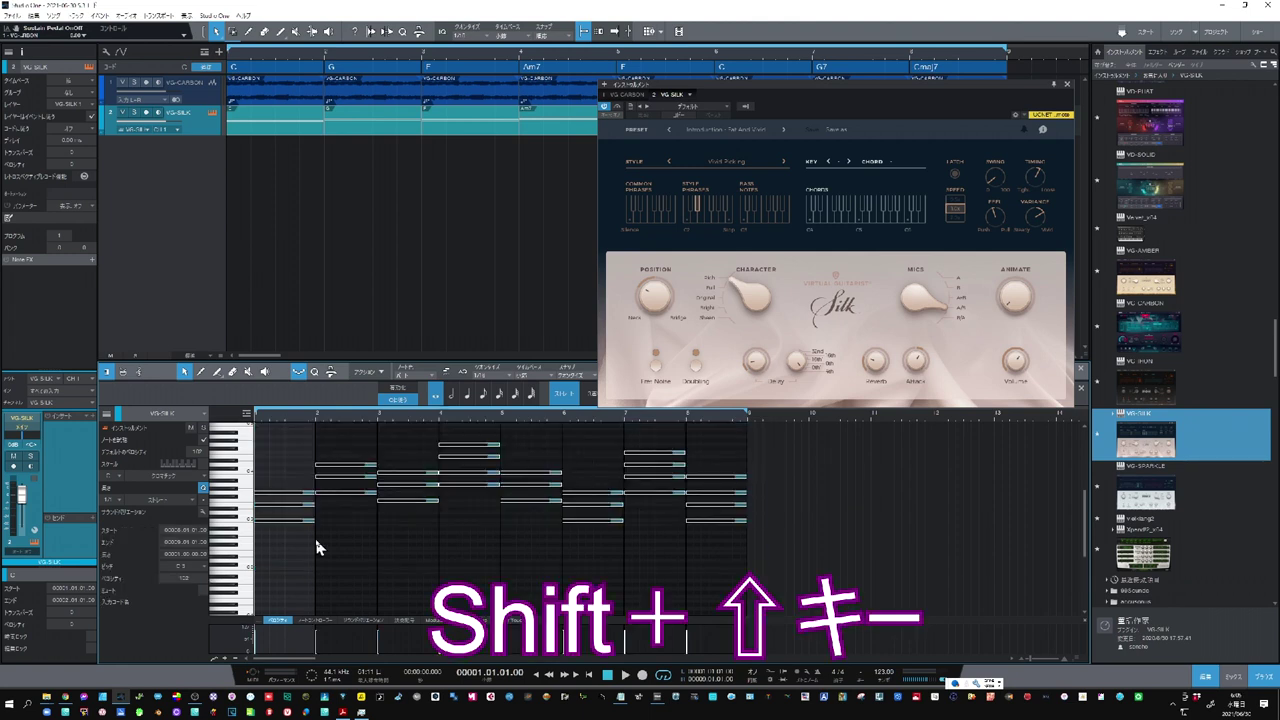
key("shift+Up")
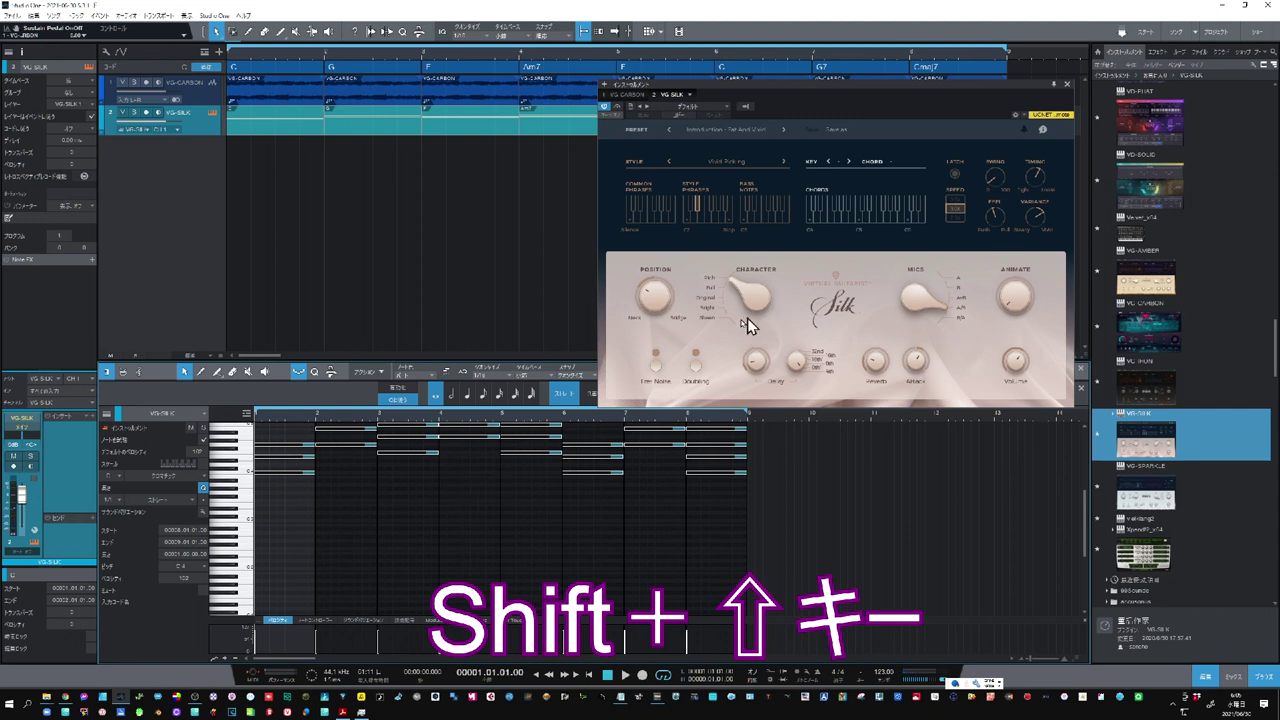
Solo the VG-SILK track and play its chord part, then stop playback
left_click(133, 112)
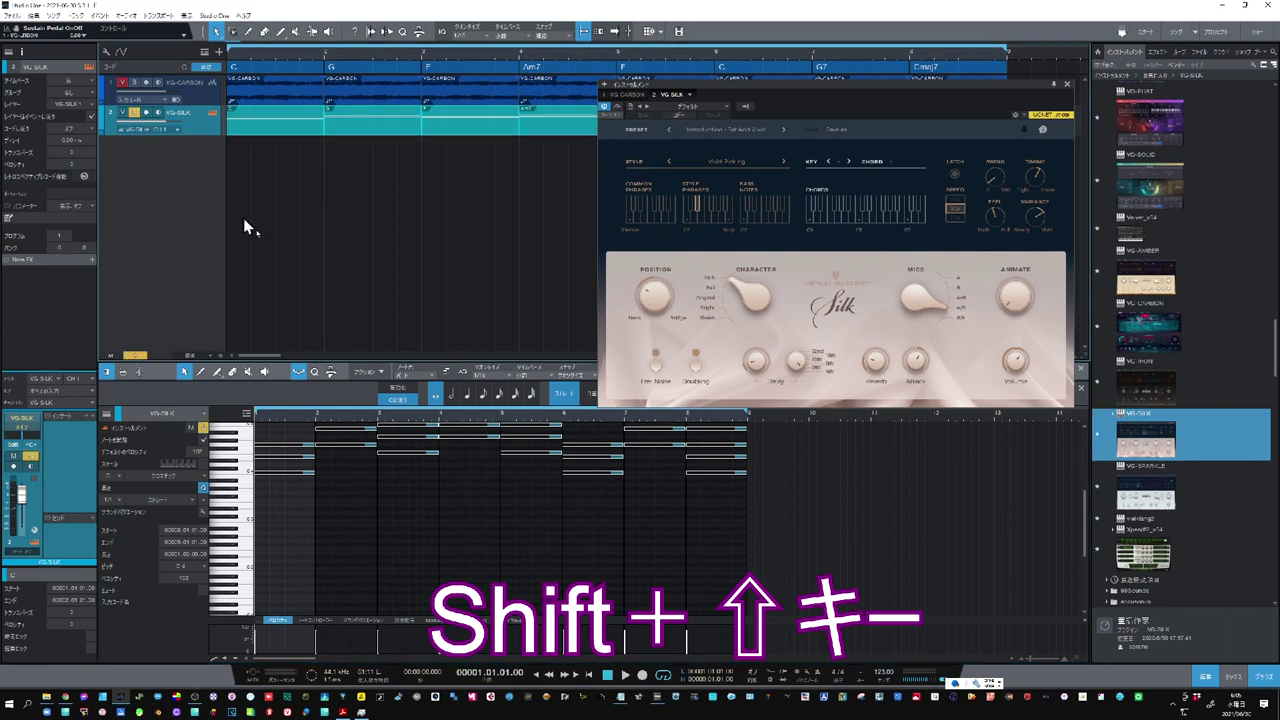
left_click(625, 675)
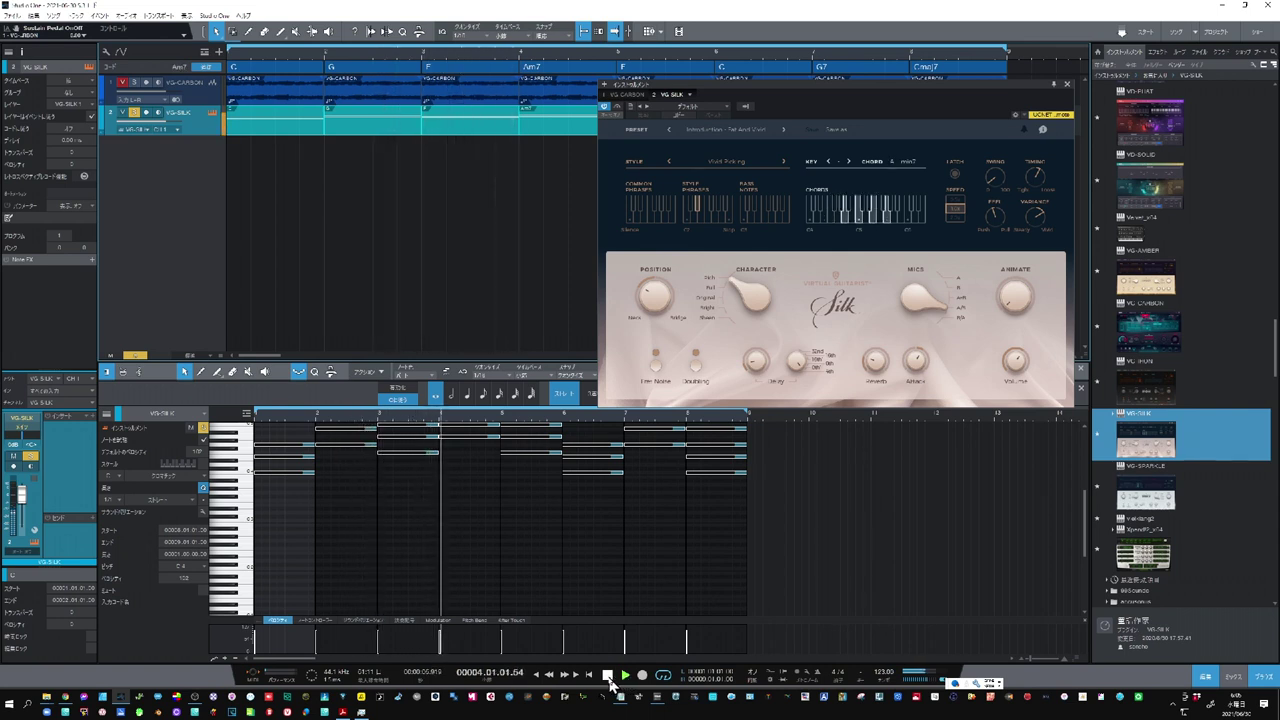
left_click(608, 676)
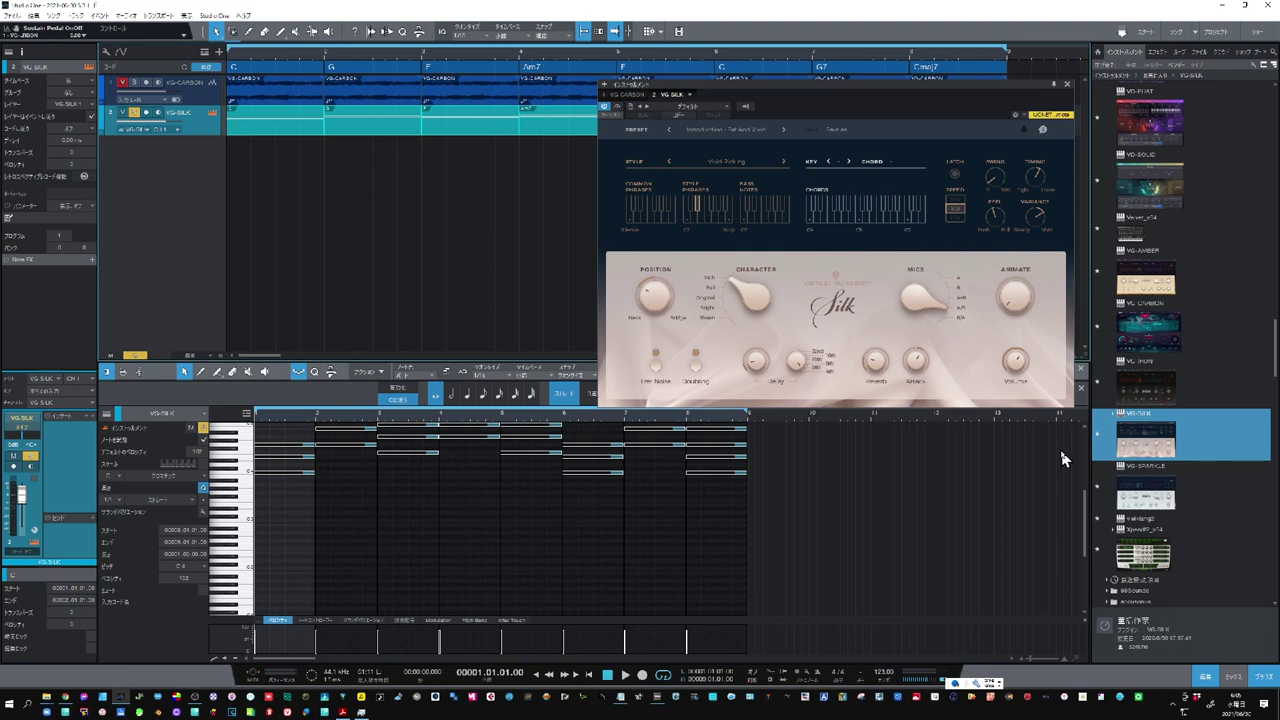
Add a VG-SPARKLE instrument track below VG-SILK and copy all chord track chords onto it as note events
left_click(1143, 278)
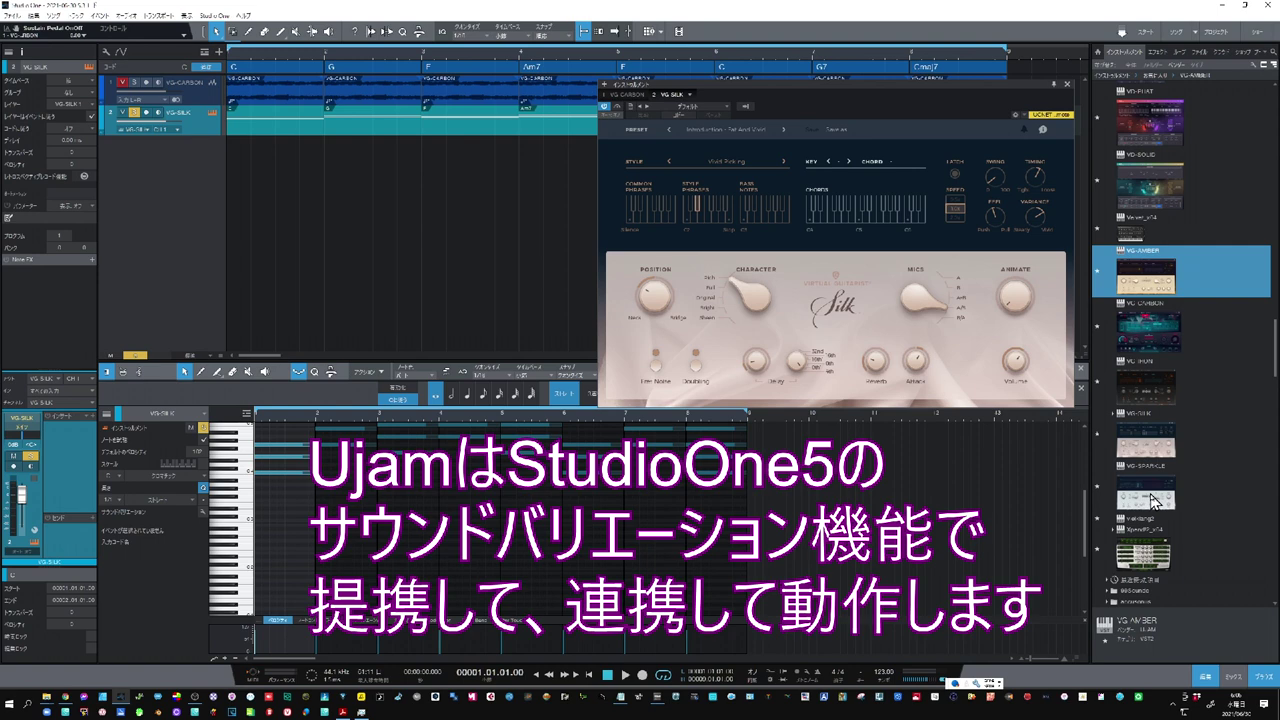
left_click_drag(1152, 500, 194, 177)
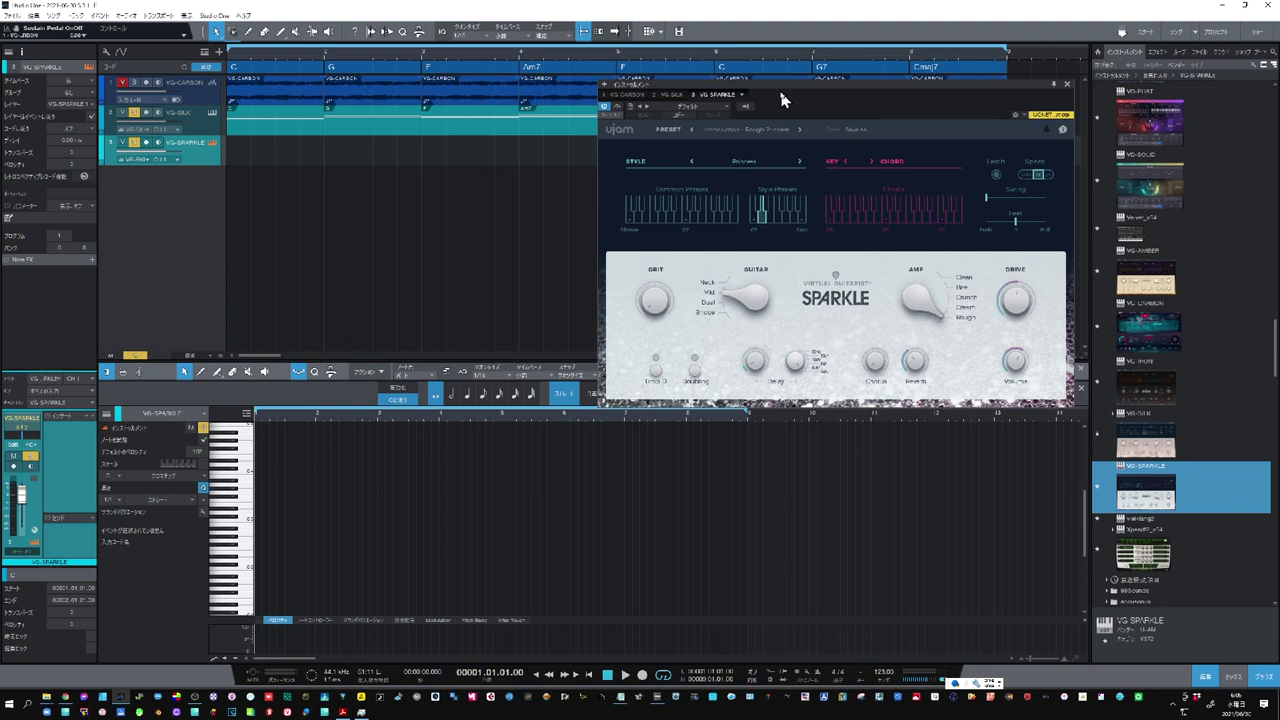
left_click_drag(786, 106, 820, 178)
left_click_drag(1026, 61, 0, 74)
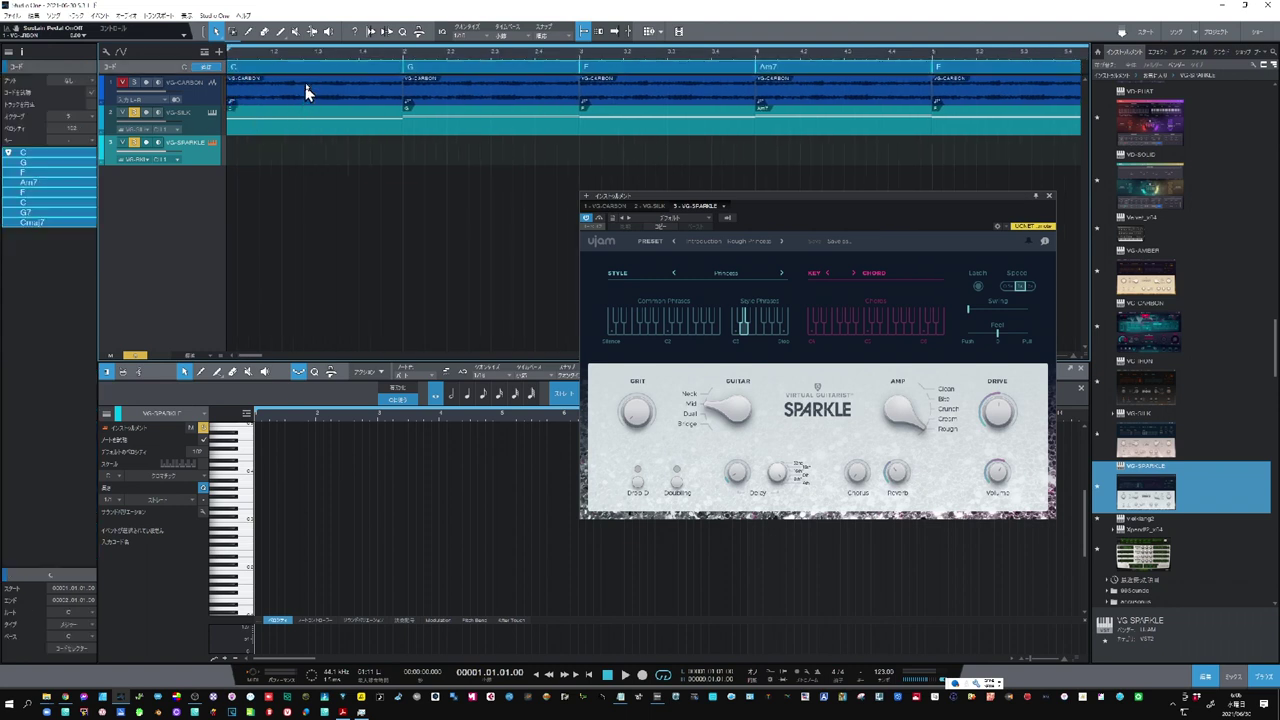
left_click_drag(317, 77, 317, 171)
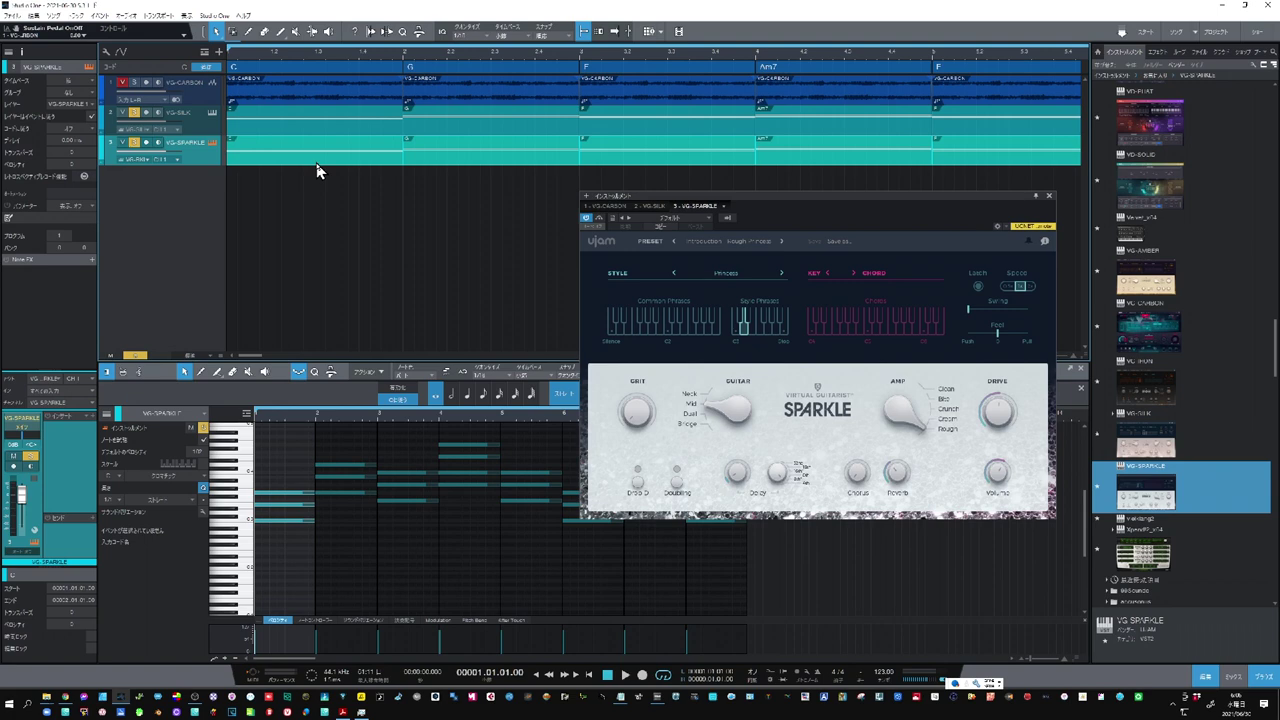
Select all chord notes of the VG-SPARKLE part in the note editor and transpose them up one octave
left_click_drag(828, 202, 849, 78)
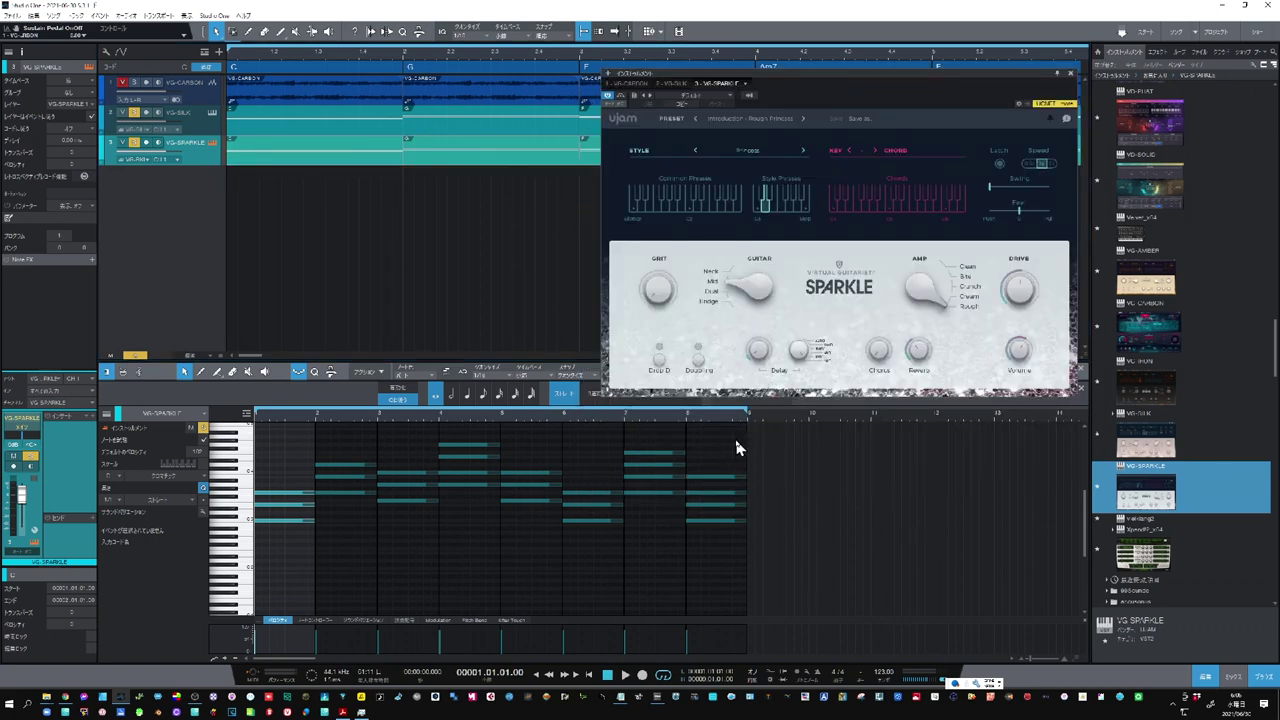
left_click_drag(760, 430, 229, 557)
key("shift+Up")
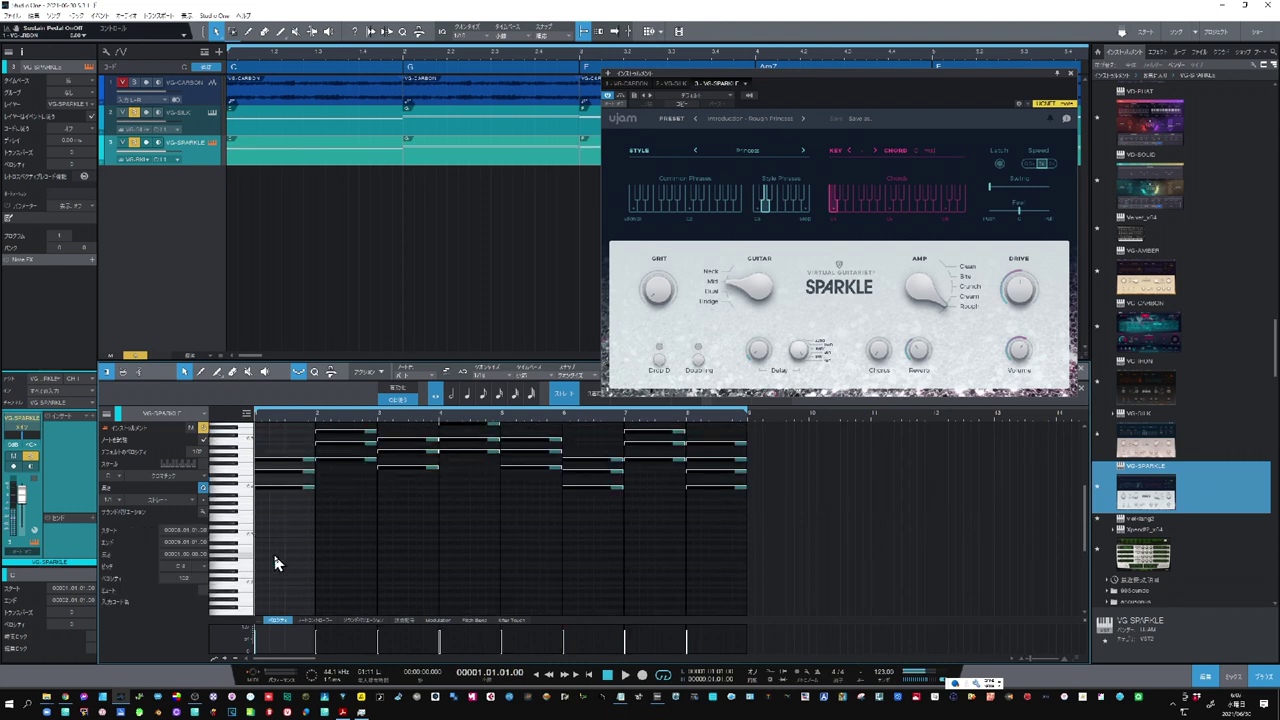
Play the eight-bar progression with the VG-SILK and VG-SPARKLE tracks, and stop playback
left_click_drag(505, 52, 504, 34)
left_click(625, 675)
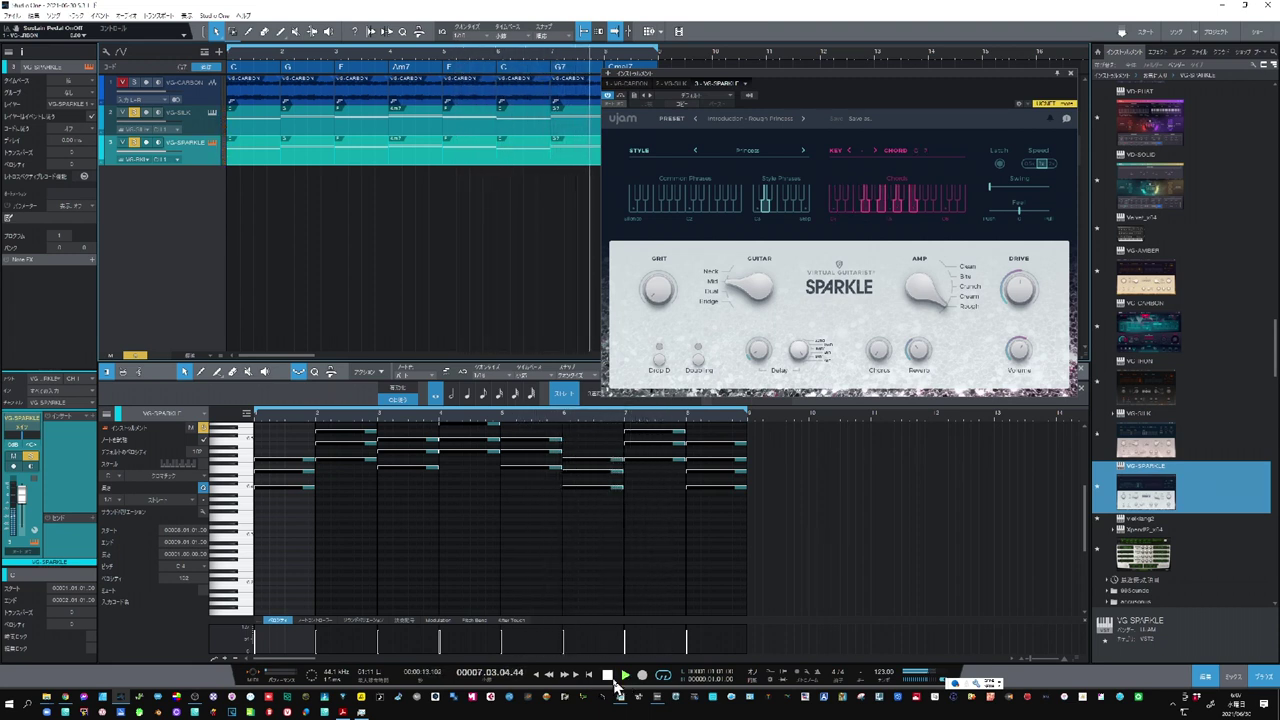
left_click(607, 675)
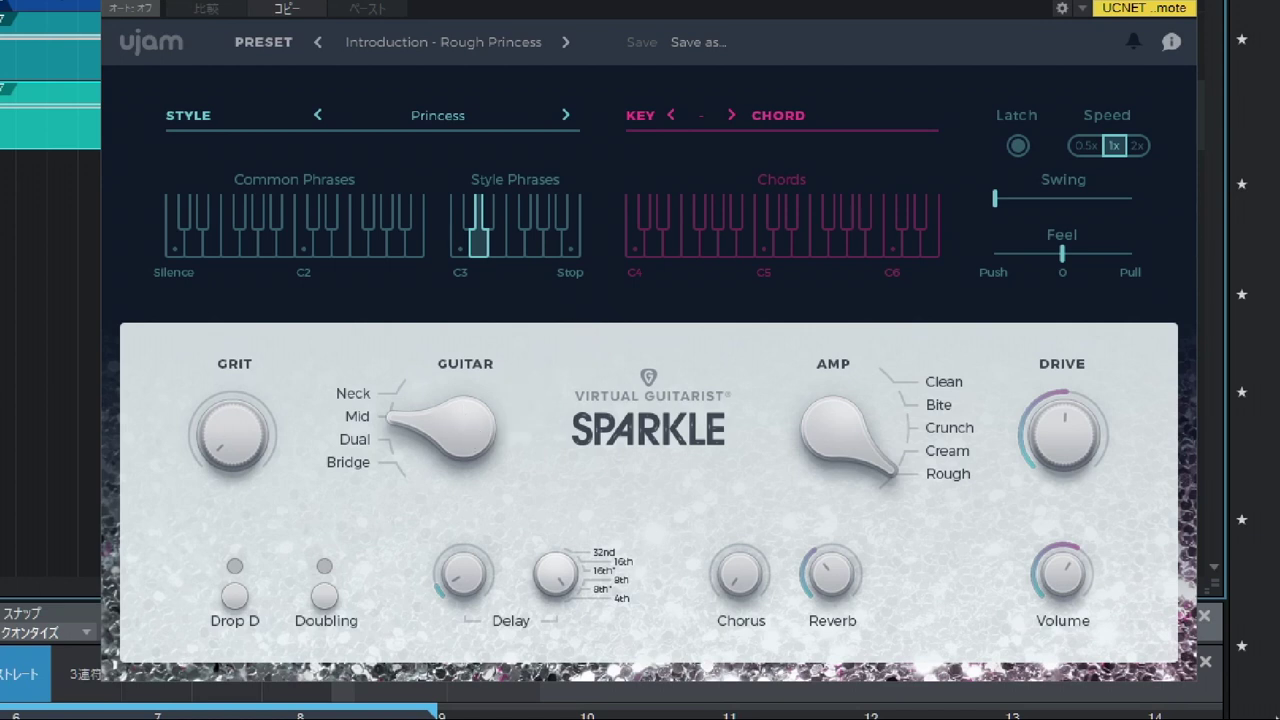
During playback, audition the VG-SPARKLE styles Princess OCT, Reggae Skank, Relaxed and Relaxed OCT with different style phrases, ending on Roonimals
key("space")
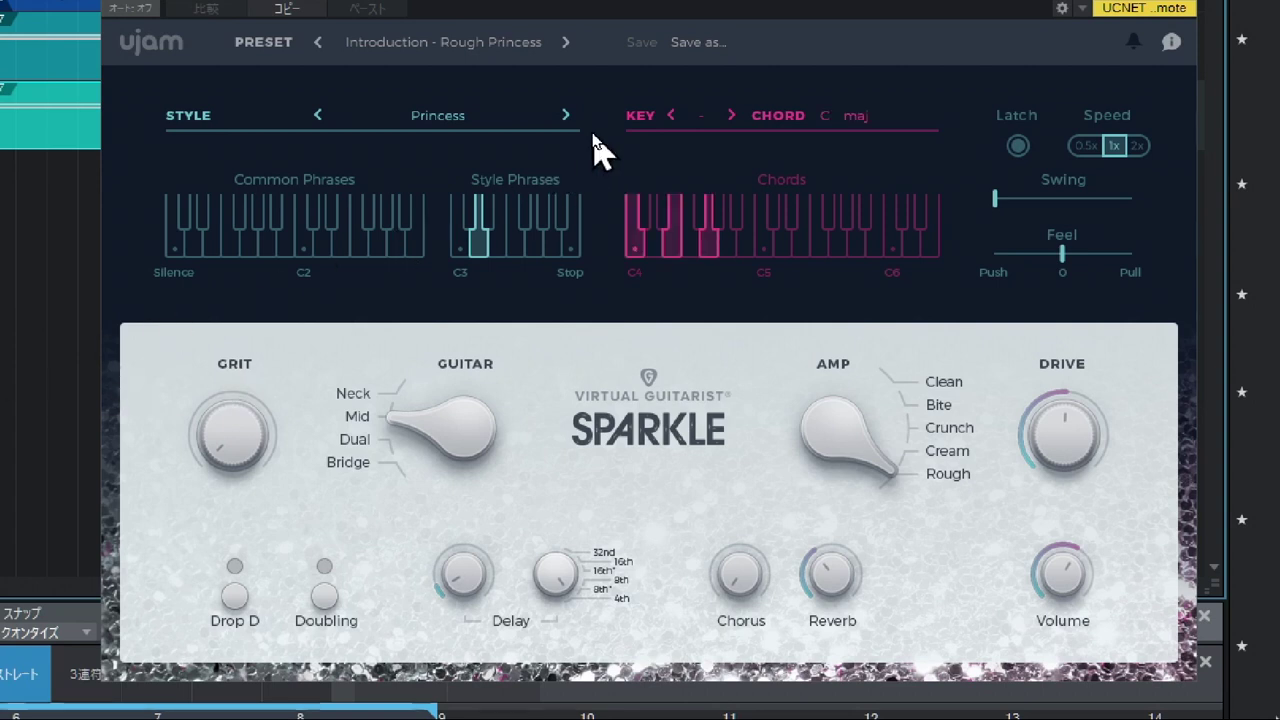
left_click(565, 115)
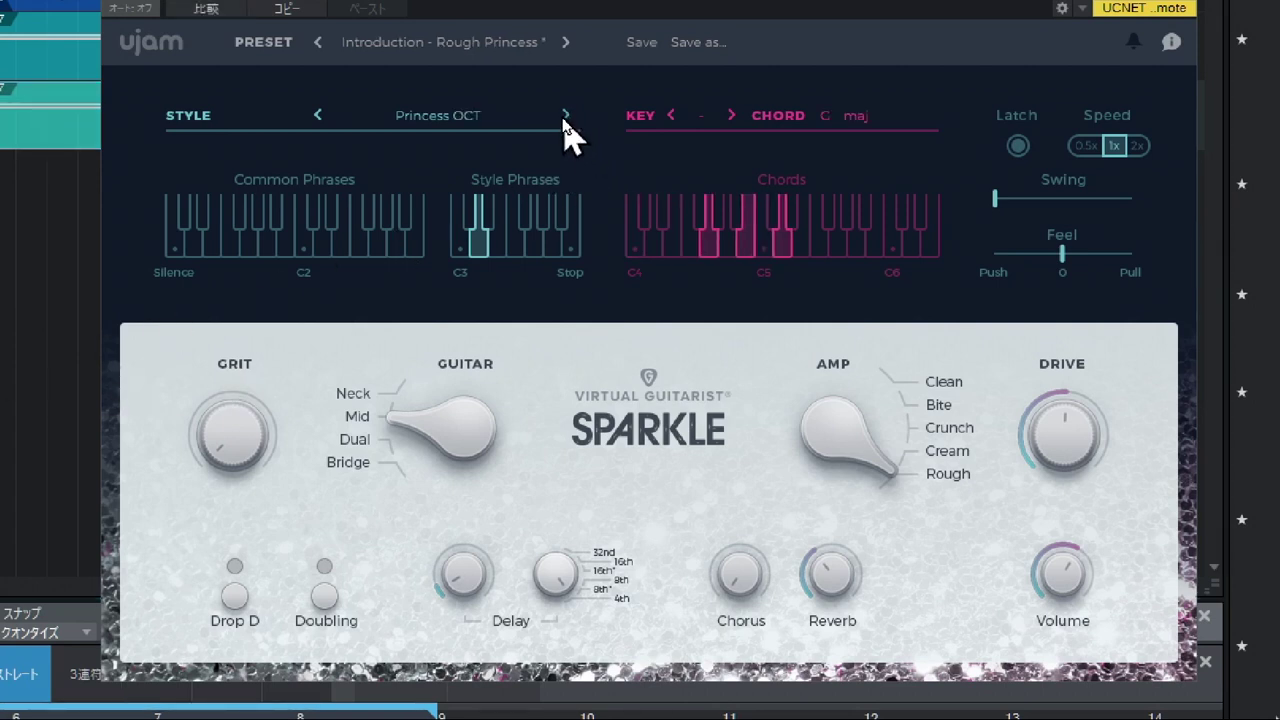
left_click(565, 116)
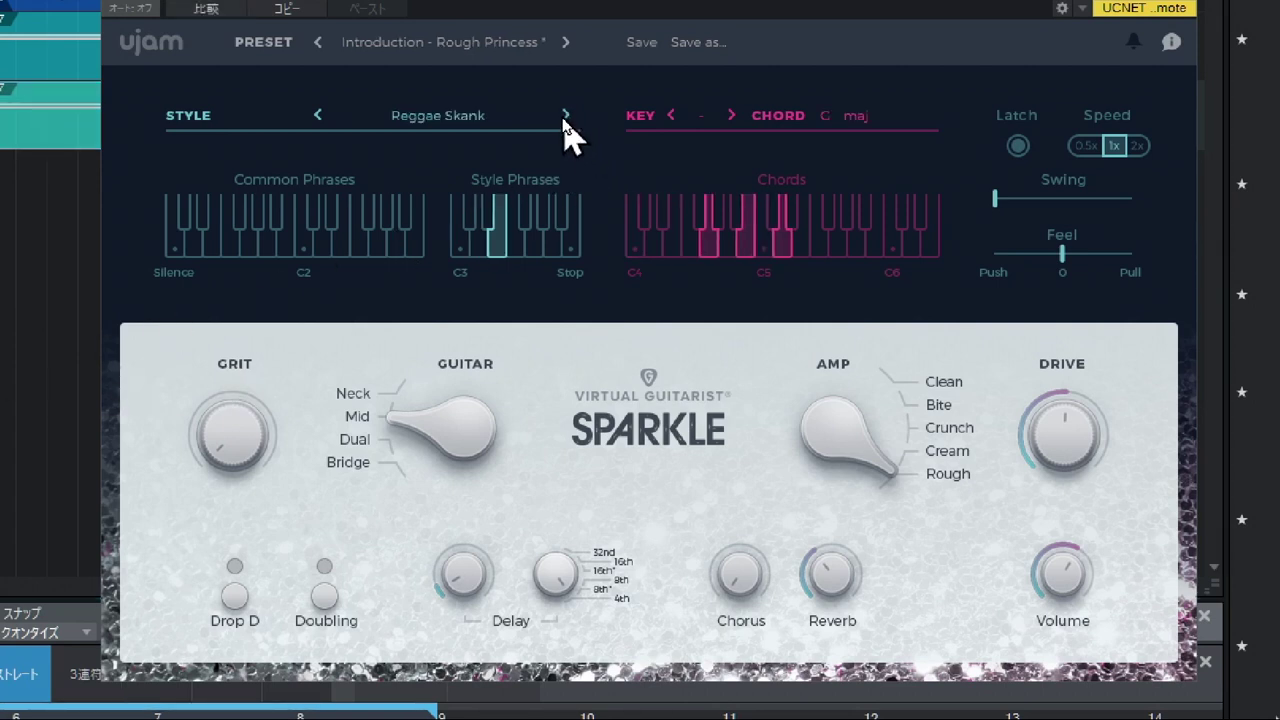
left_click(531, 244)
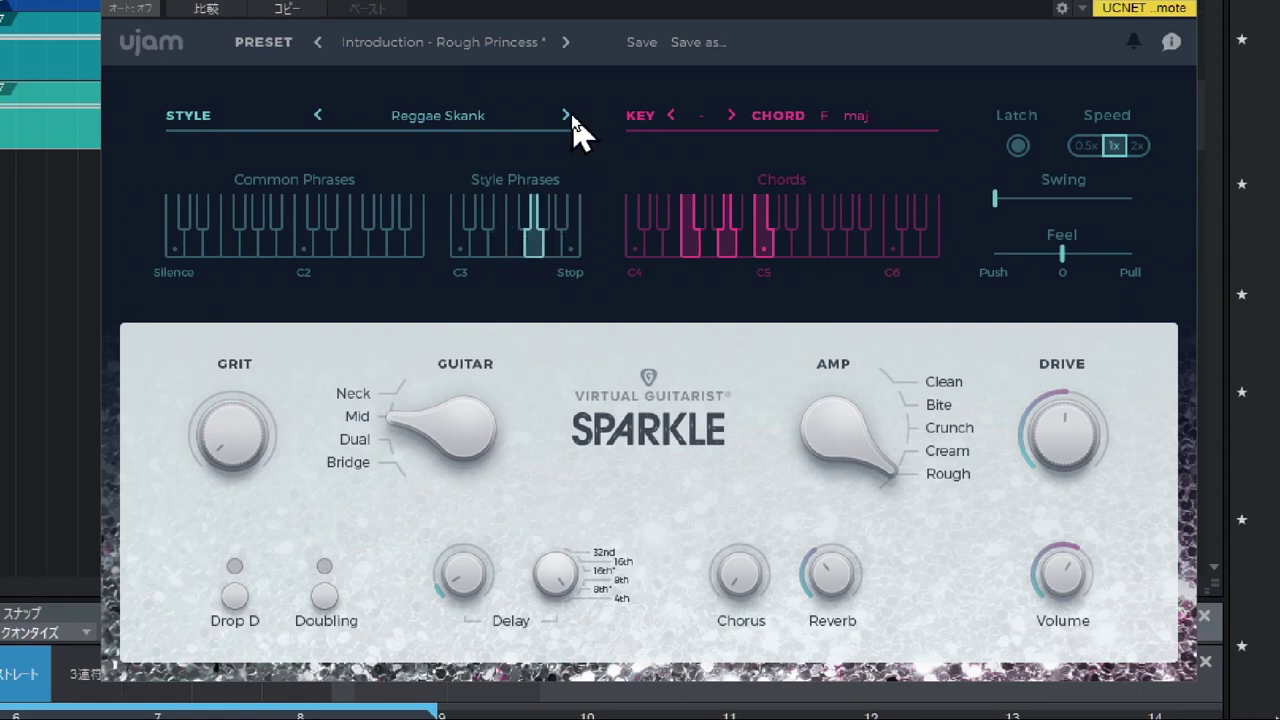
left_click(567, 116)
left_click(535, 232)
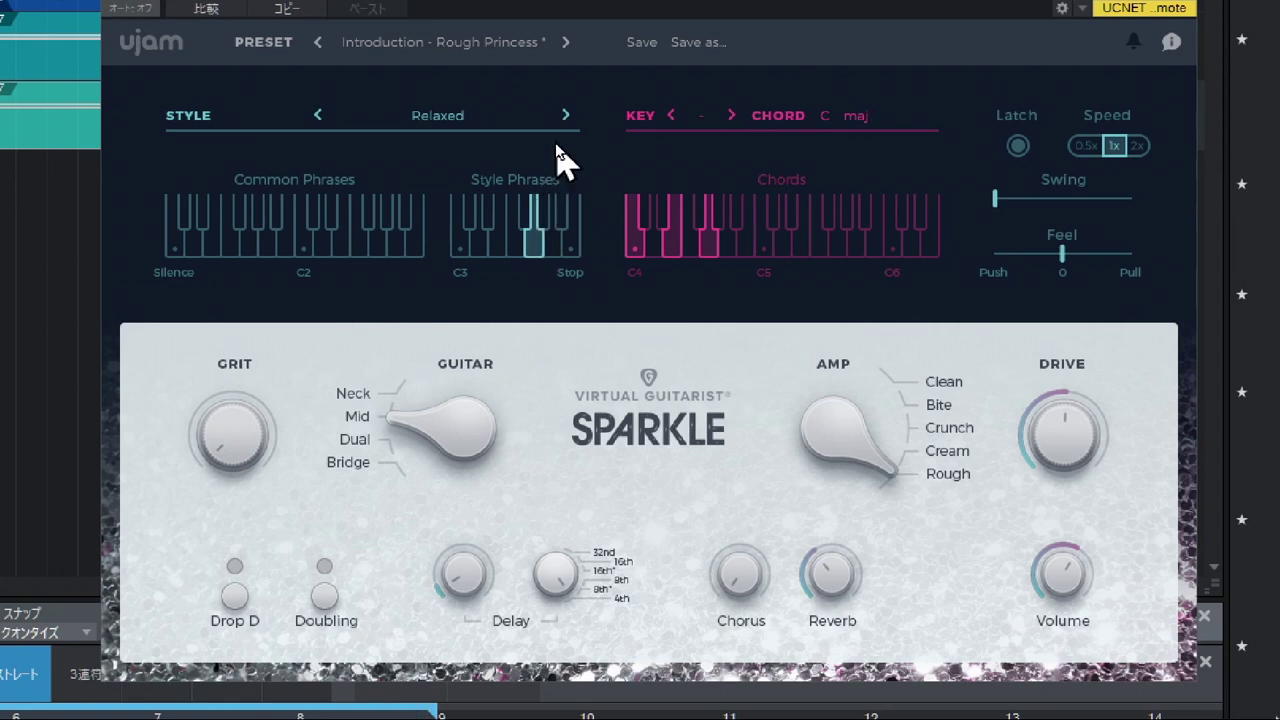
left_click(565, 118)
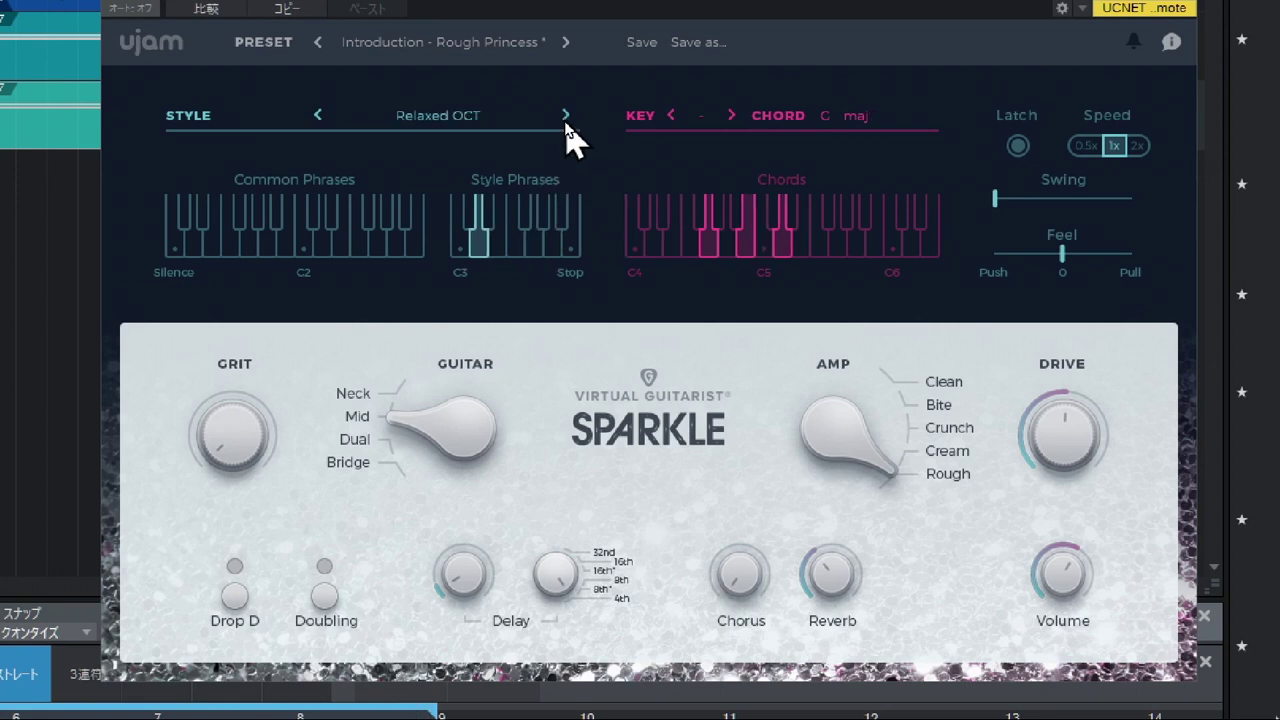
left_click(566, 118)
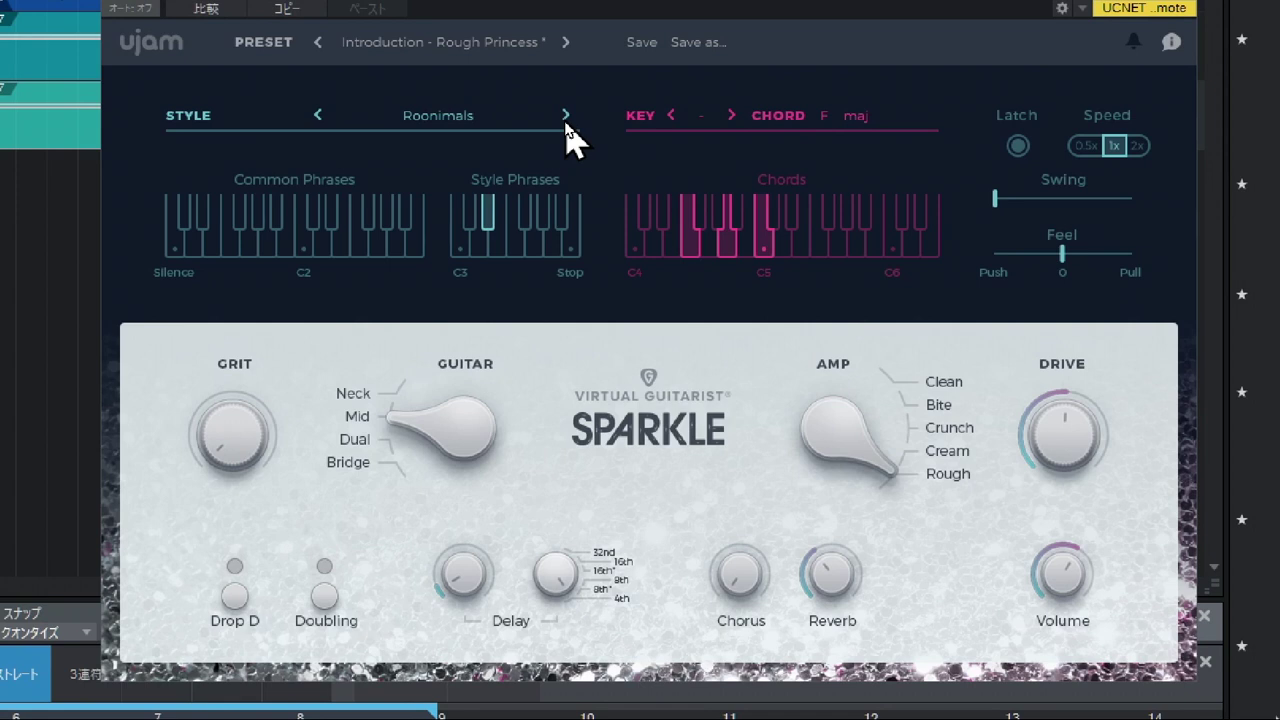
left_click(536, 245)
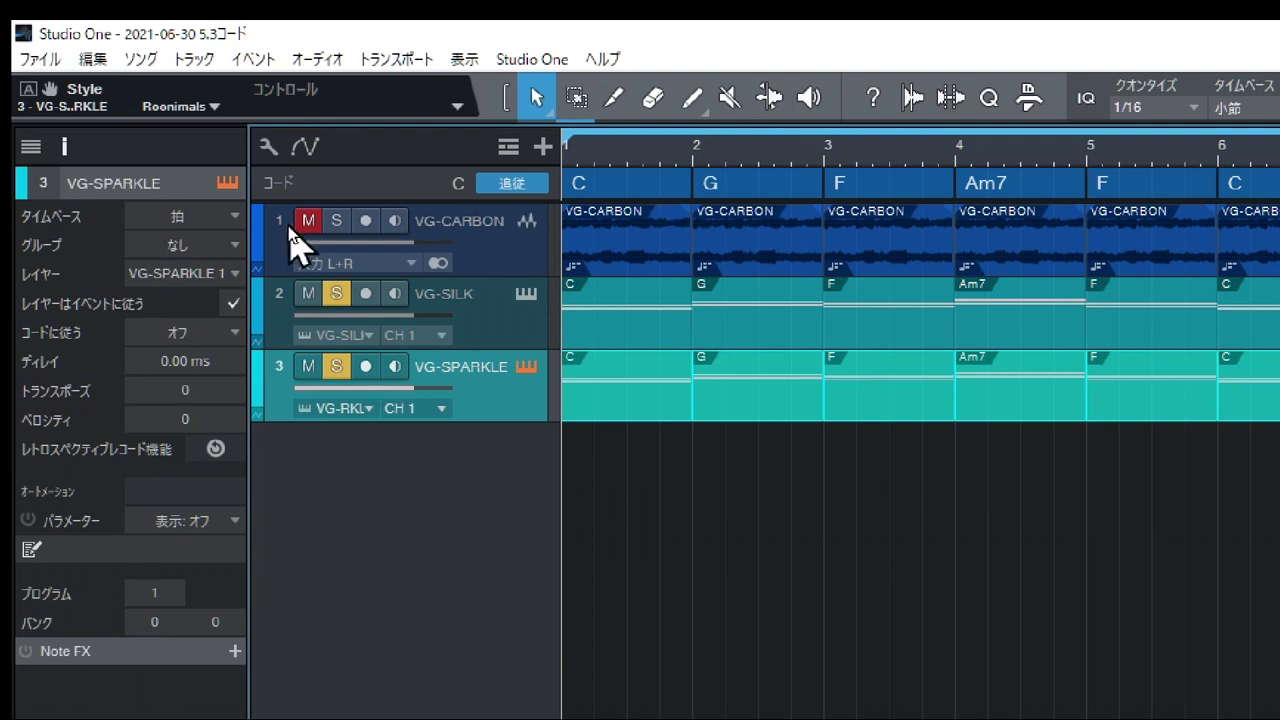
Export the selected VG-SPARKLE chord events as a MIDI file named aaaaaaaaaaa in the Downloads folder
left_click(268, 58)
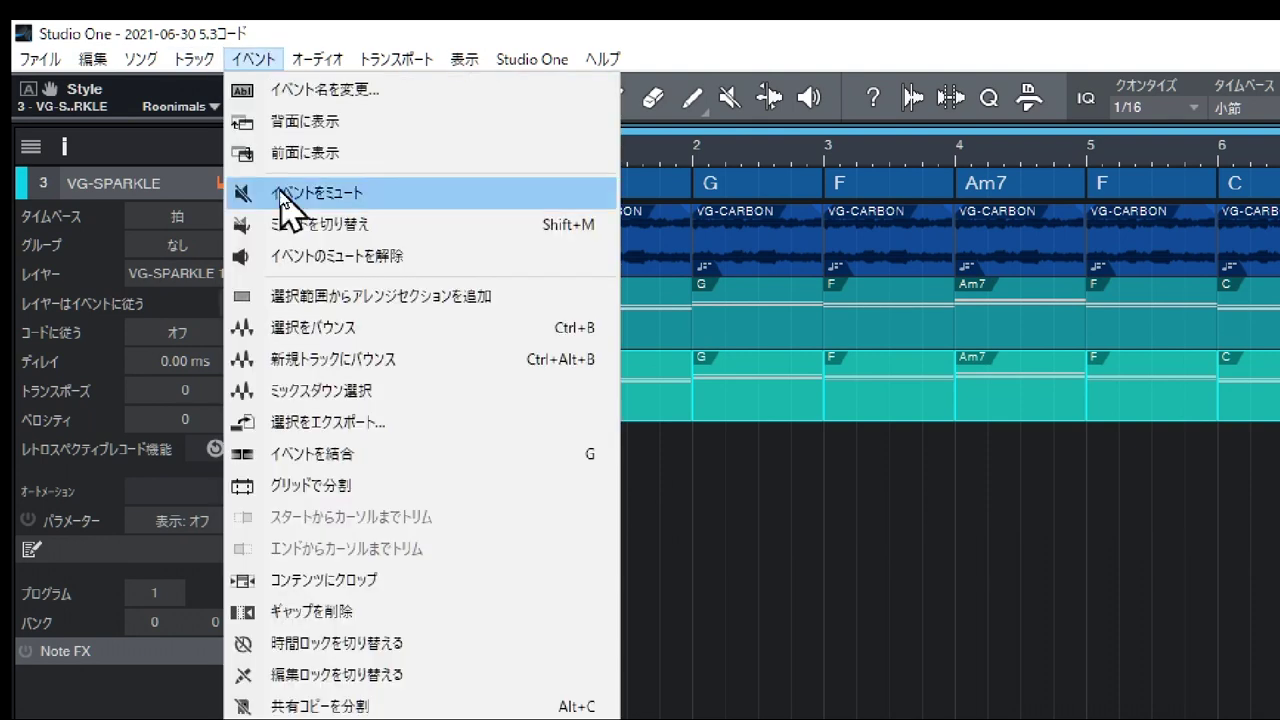
left_click(320, 424)
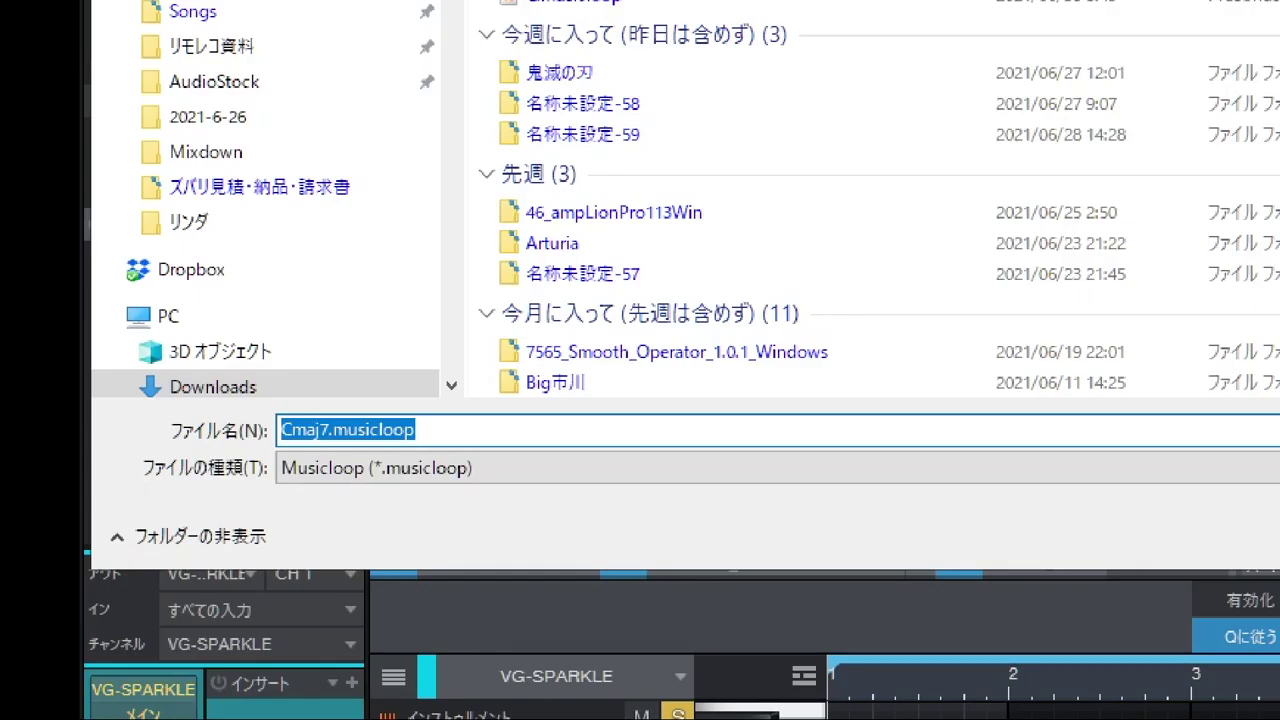
left_click(776, 468)
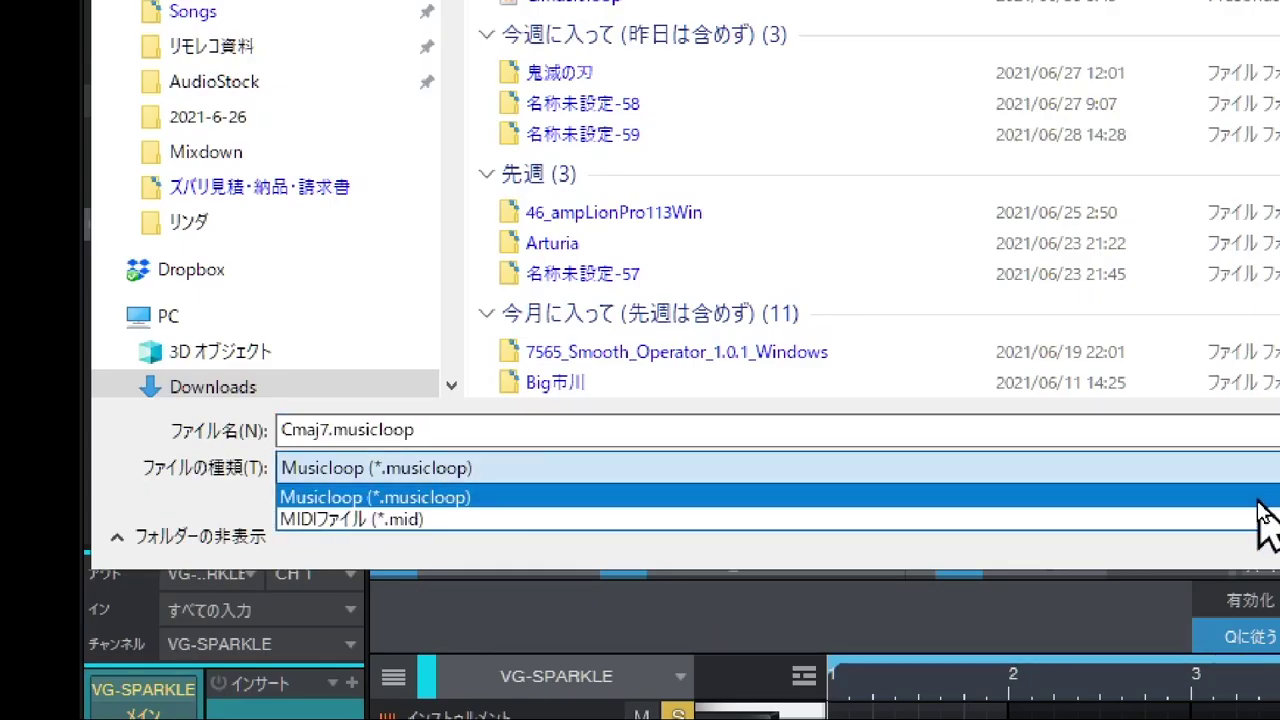
left_click(1226, 520)
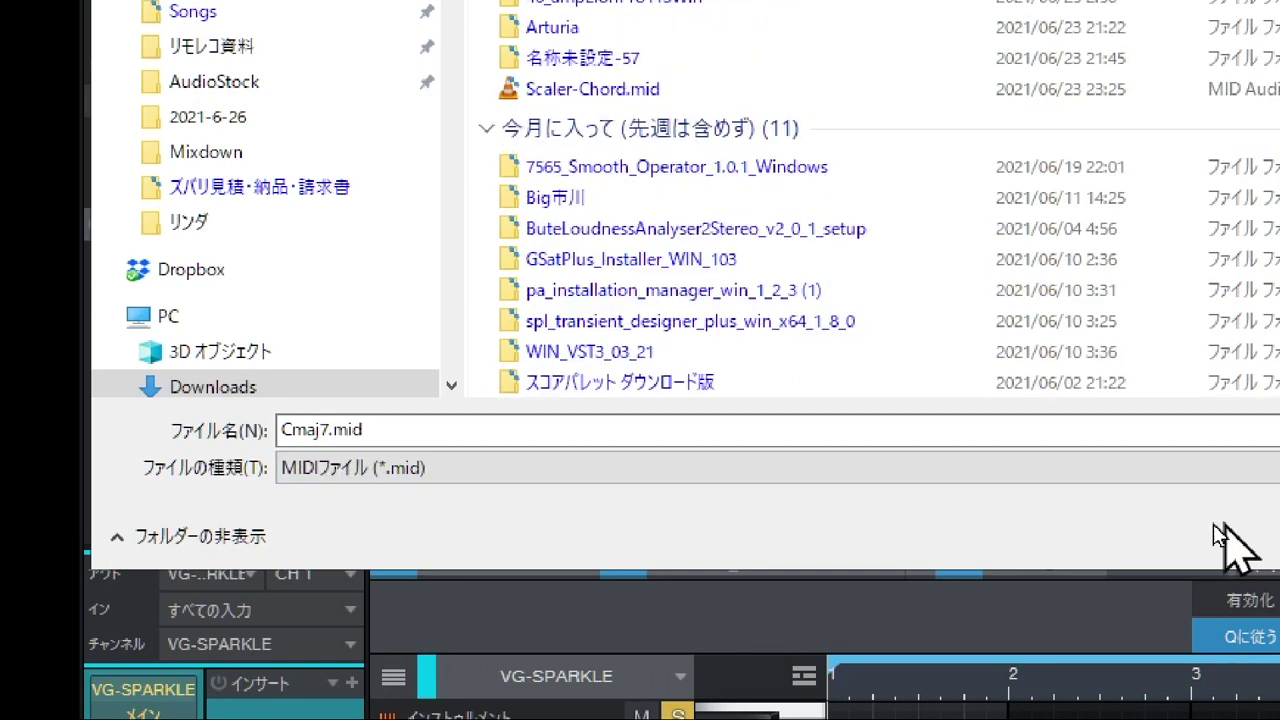
left_click(338, 435)
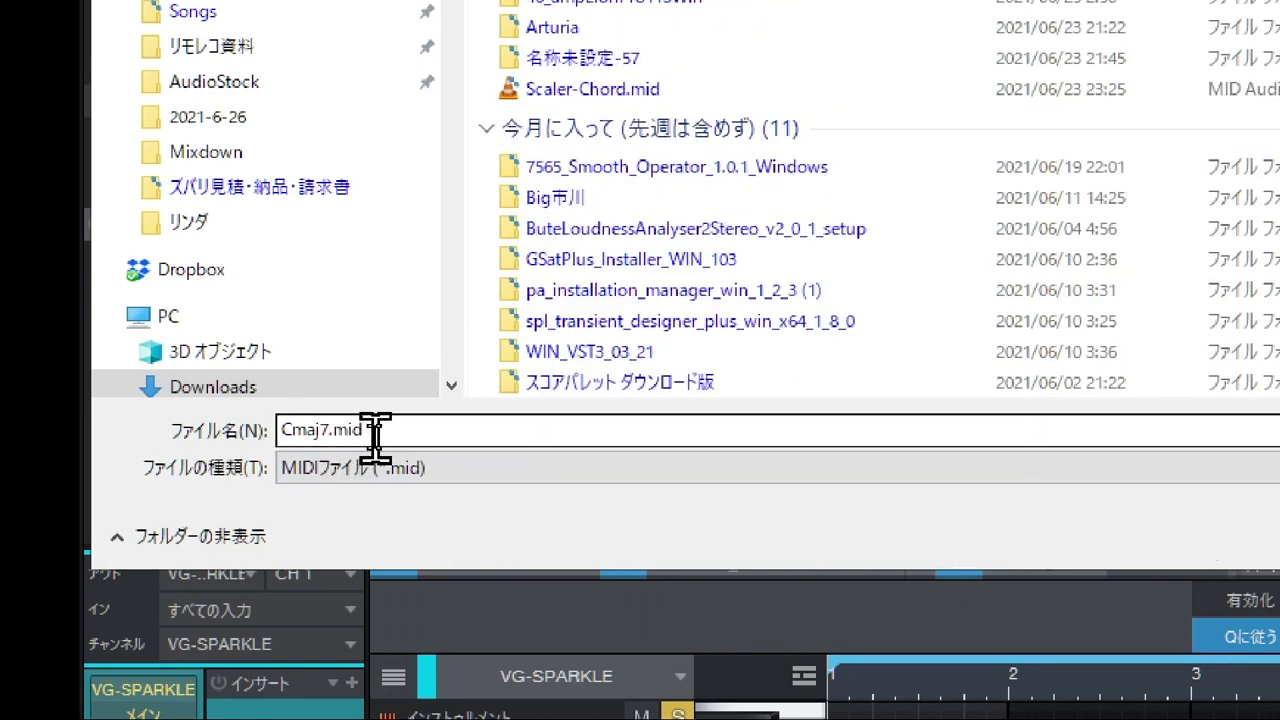
left_click_drag(414, 429, 185, 460)
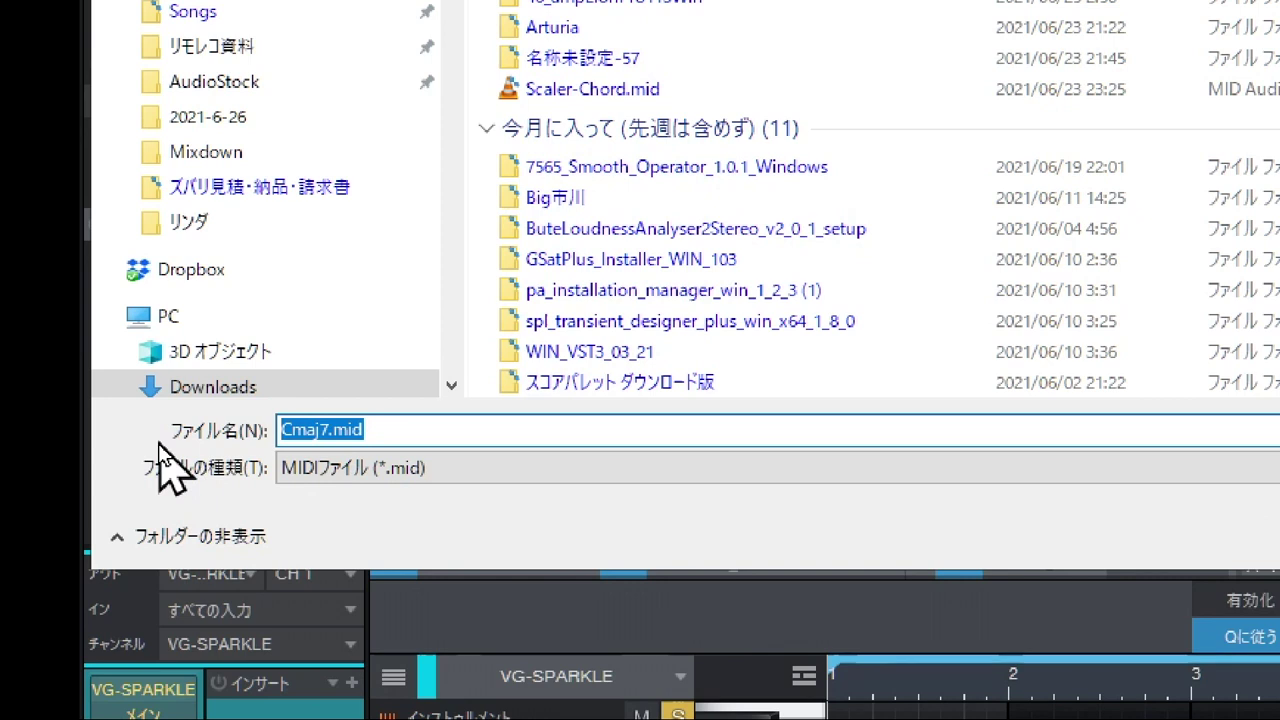
type("aaaaaaaaaaa")
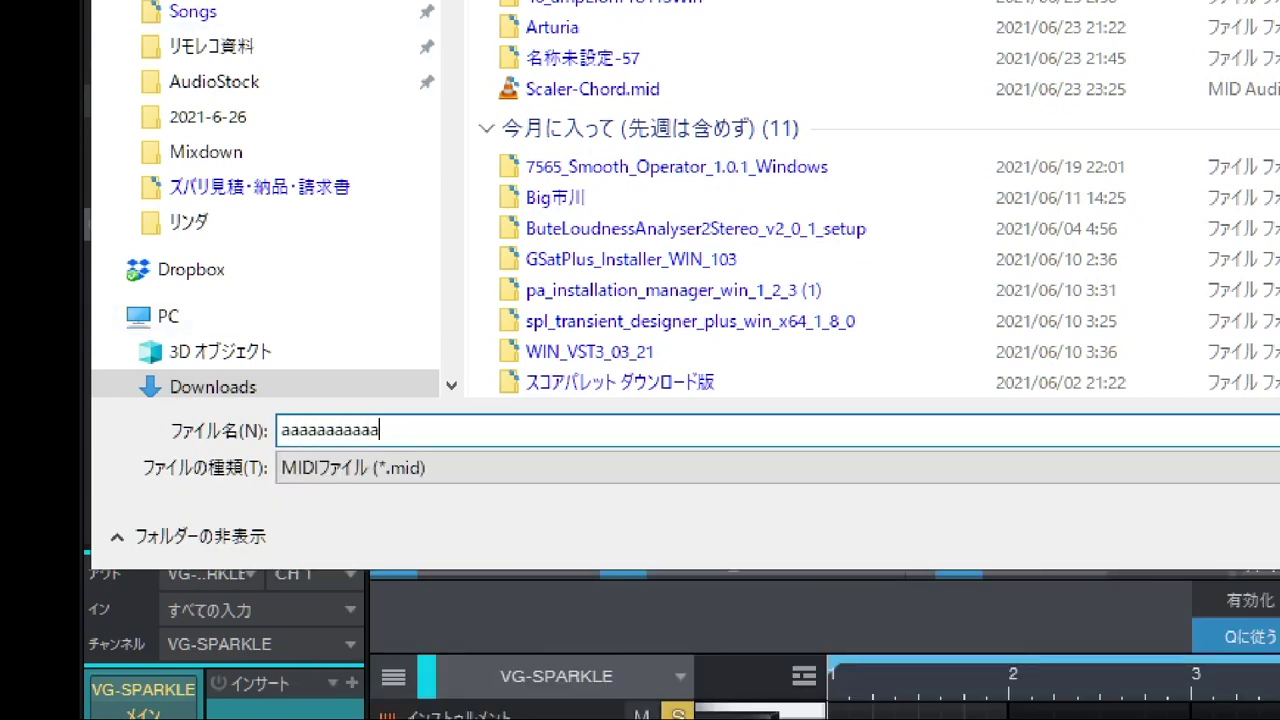
key("Return")
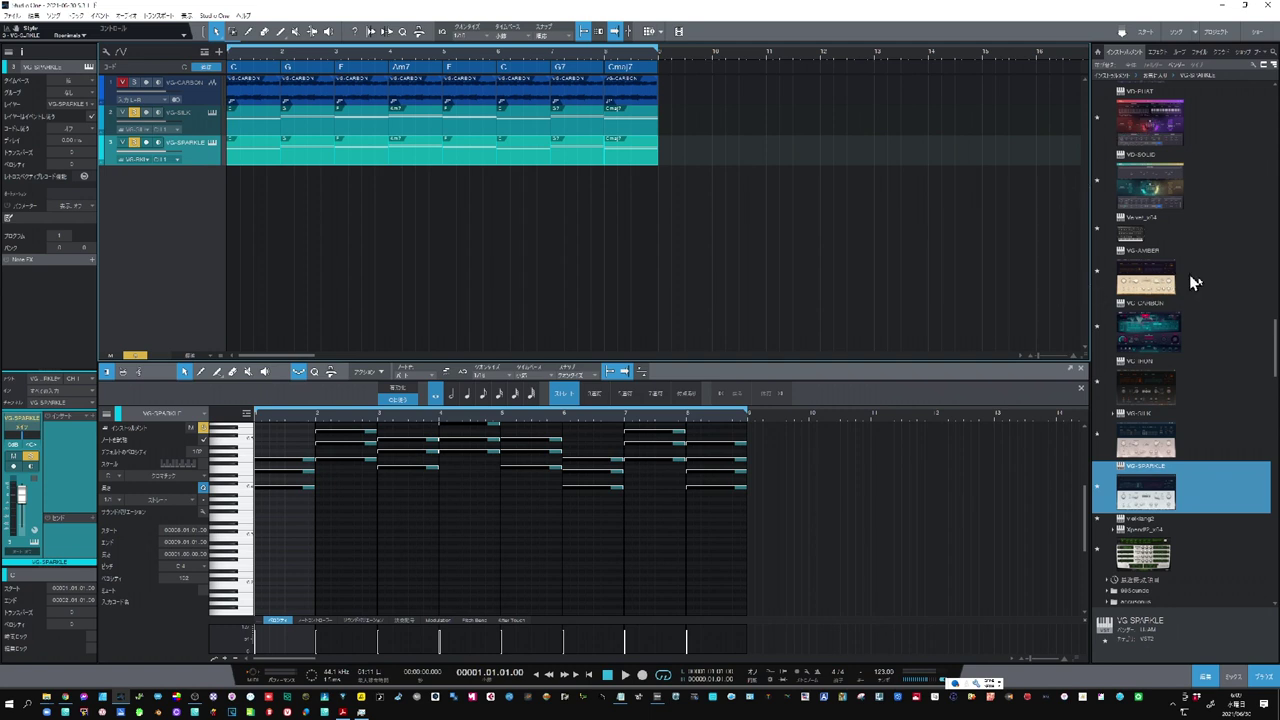
Add an EZbass instrument track below VG-SPARKLE and move its plug-in window fully into view
left_click_drag(1276, 363, 1279, 207)
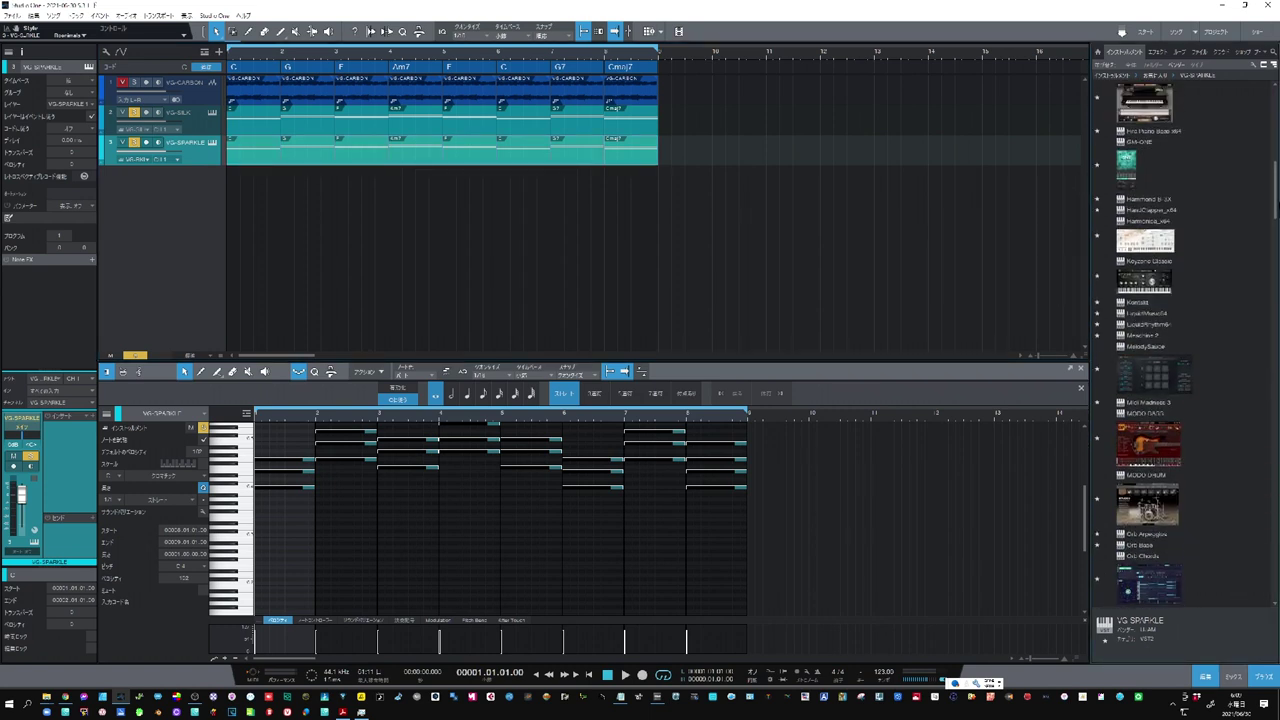
left_click_drag(1152, 253, 174, 224)
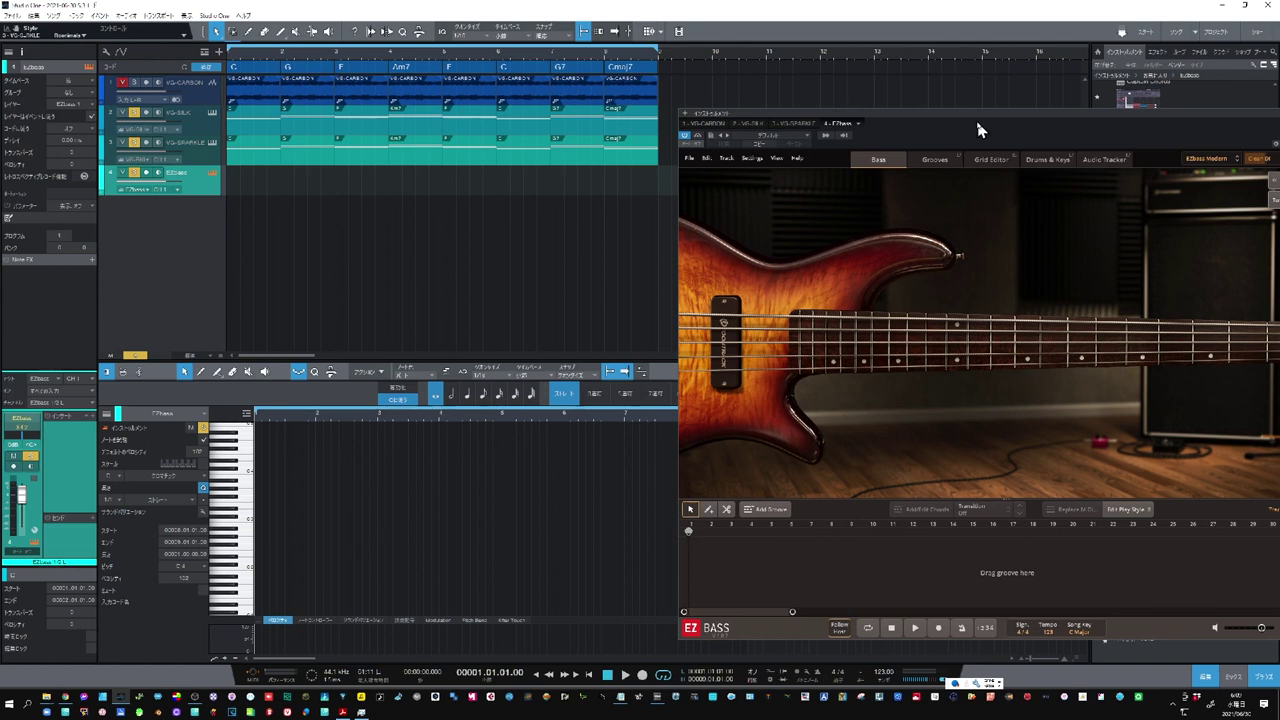
left_click_drag(983, 120, 766, 94)
Load the exported aaaaaaaaaaa MIDI file from Downloads as keyboard MIDI into EZbass's Drums & Keys page, and close the file browser window
left_click(831, 142)
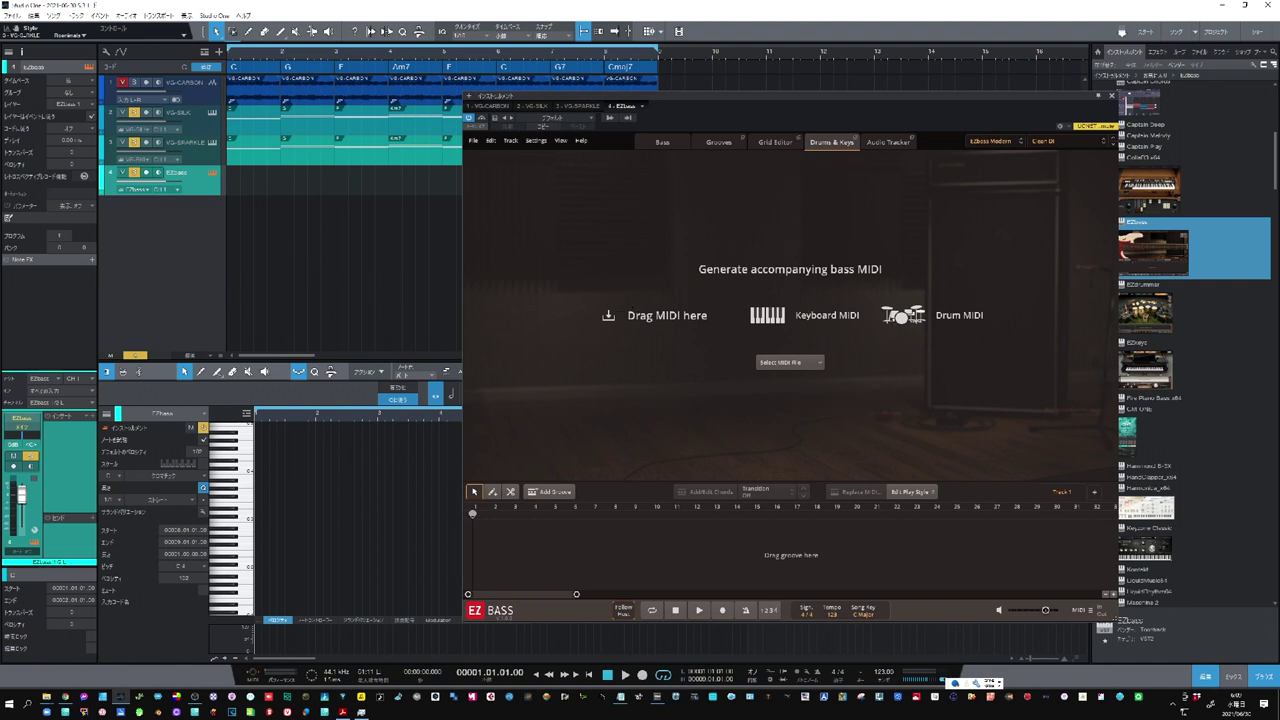
mouse_move(46, 707)
left_click(176, 657)
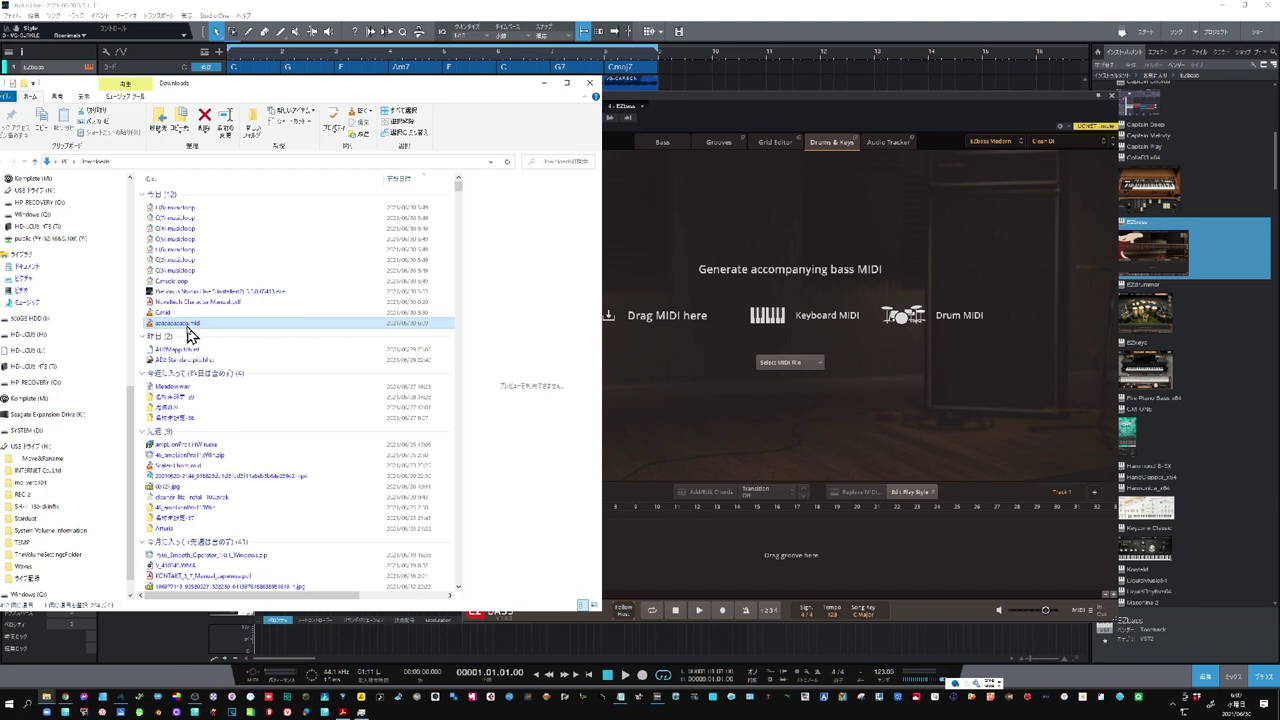
left_click_drag(190, 333, 660, 317)
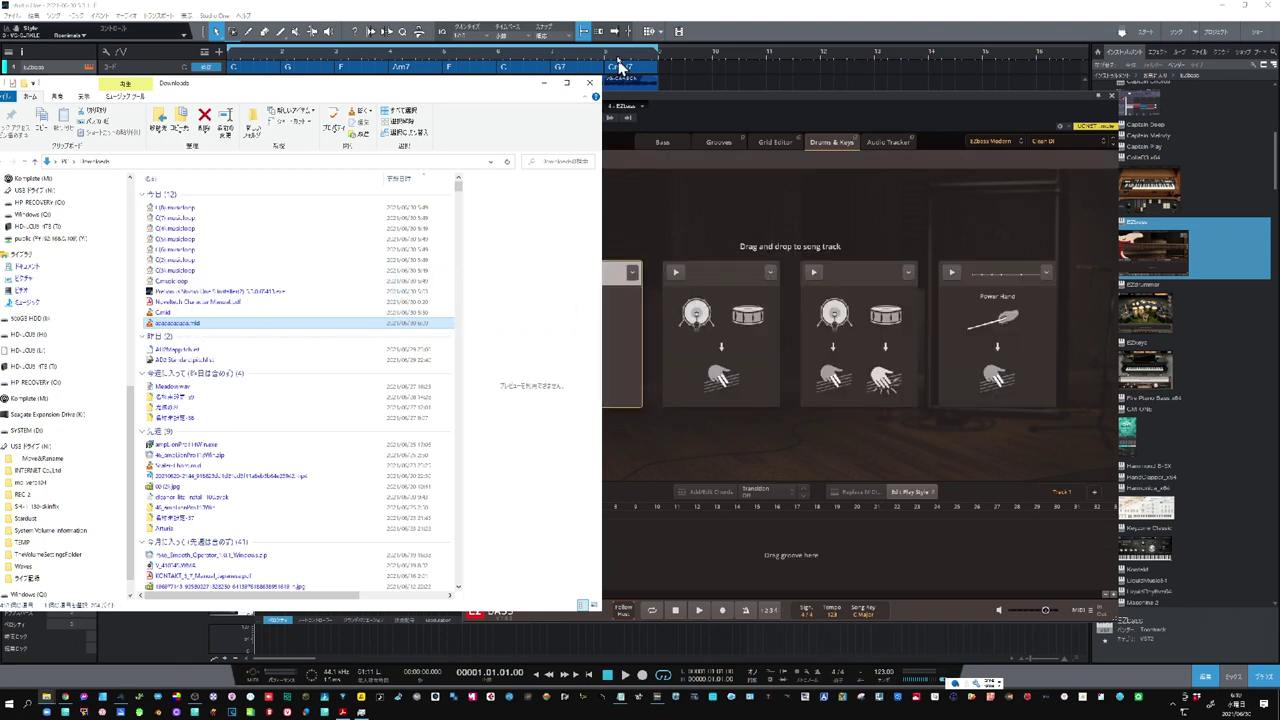
left_click(592, 83)
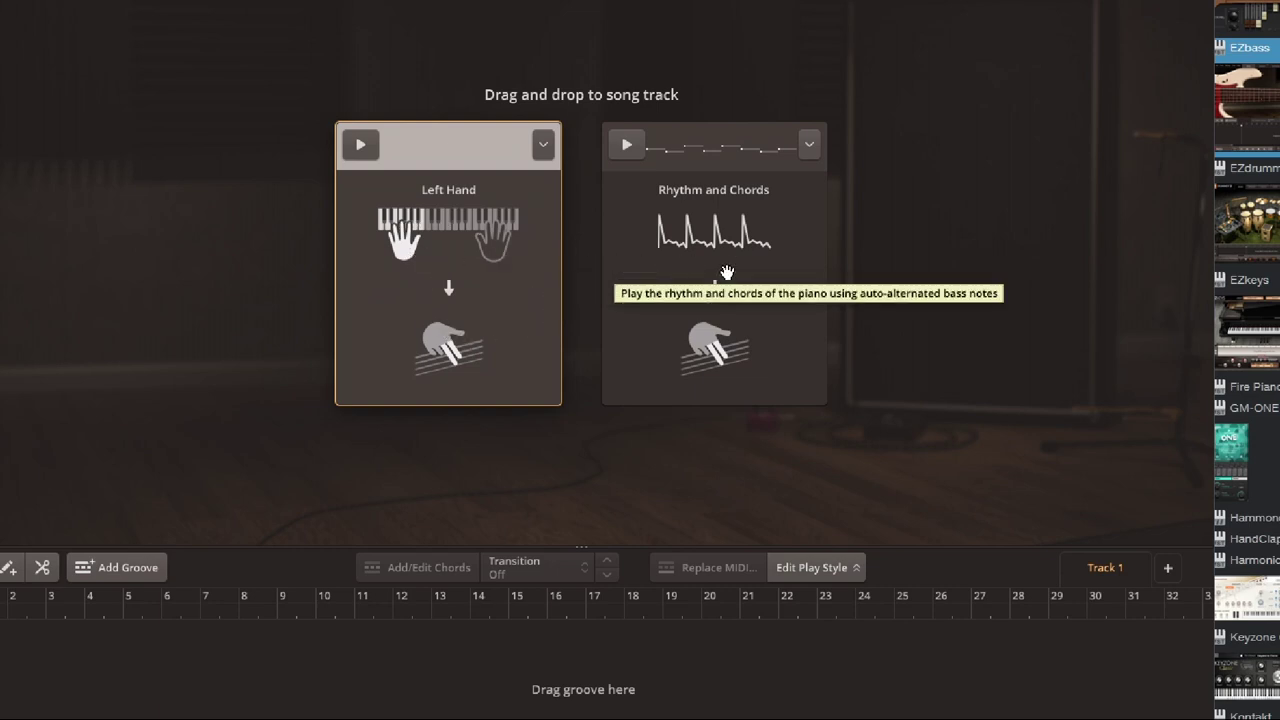
Place the Rhythm and Chords bass part at bar 1 of the EZbass song track, and play it through
left_click(755, 240)
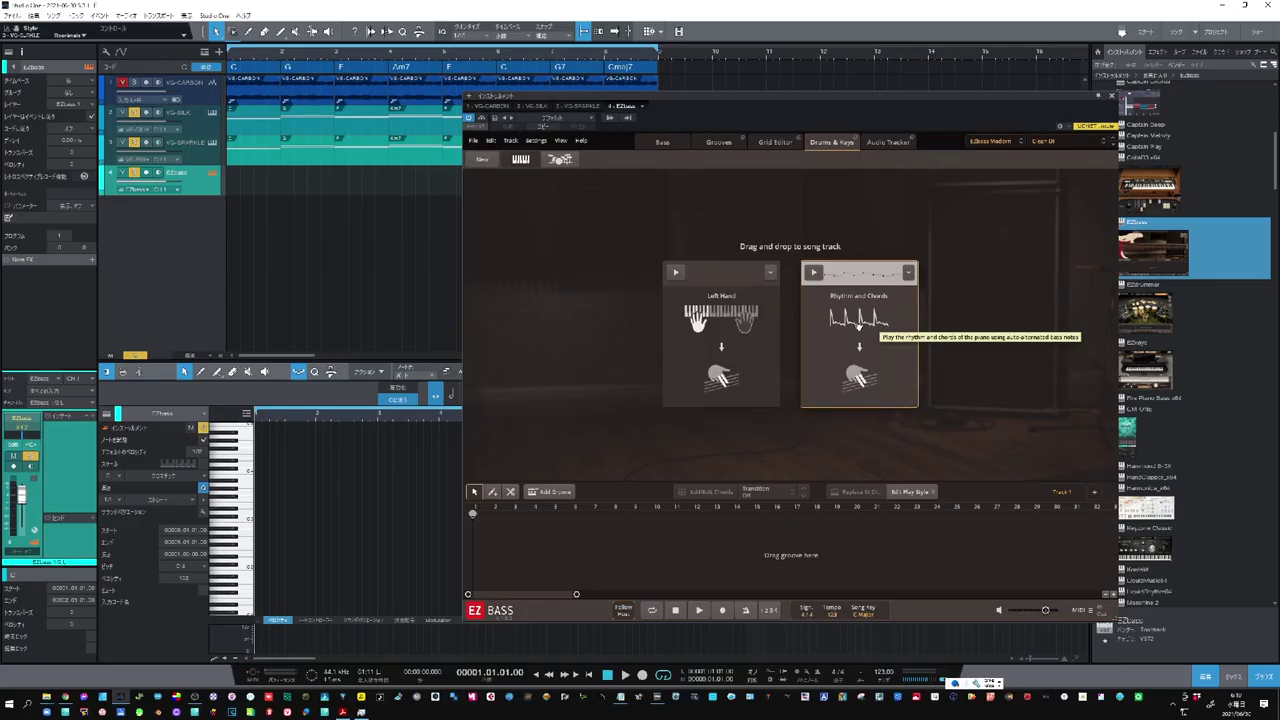
left_click_drag(856, 325, 488, 542)
left_click_drag(479, 545, 475, 550)
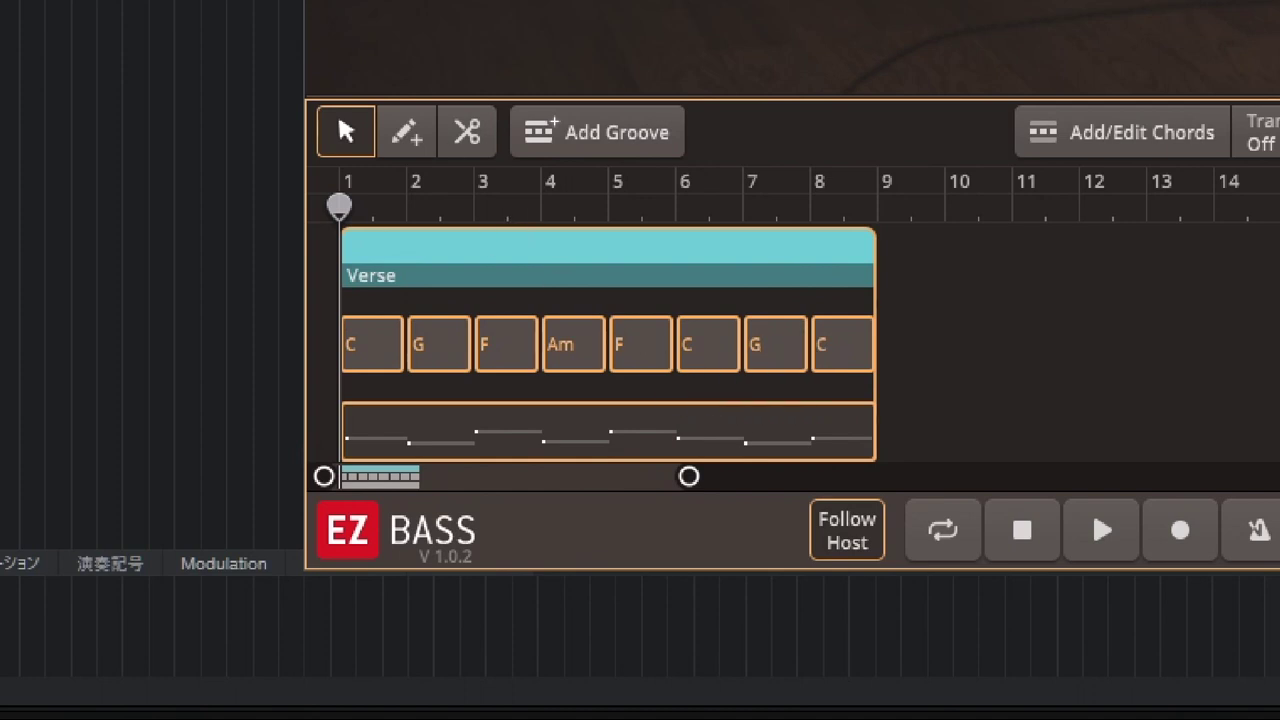
key("space")
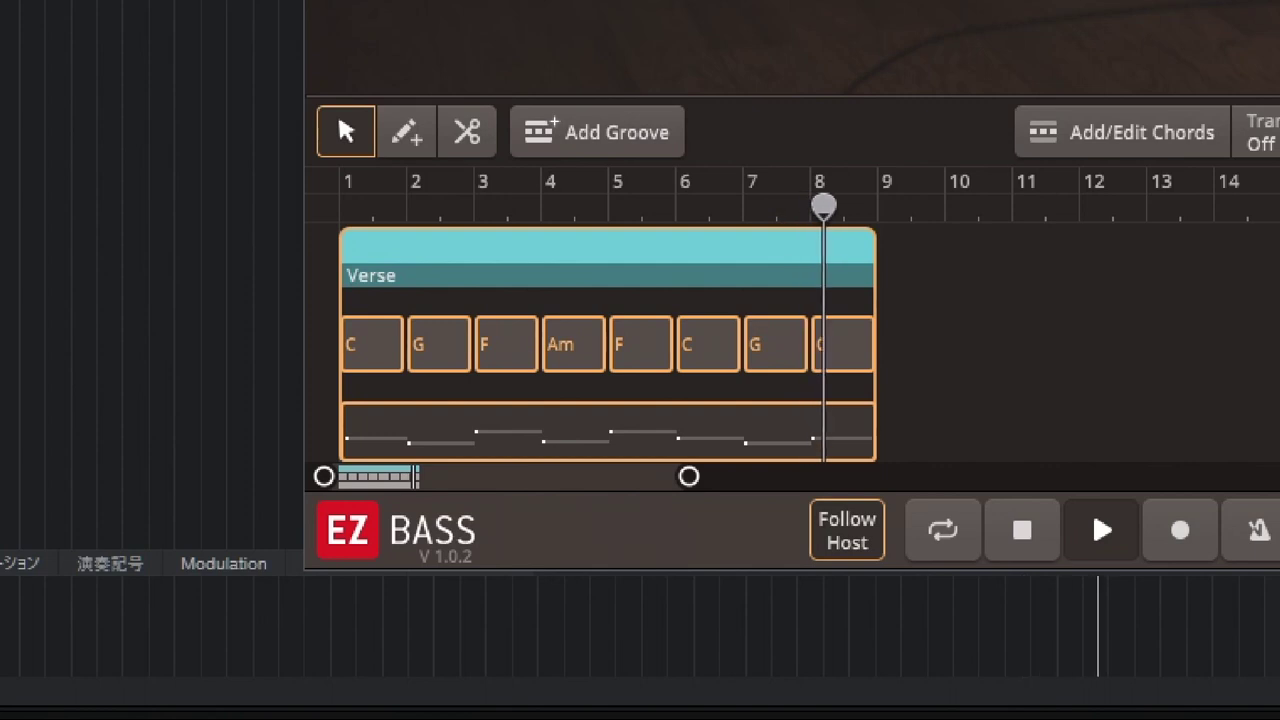
key("space")
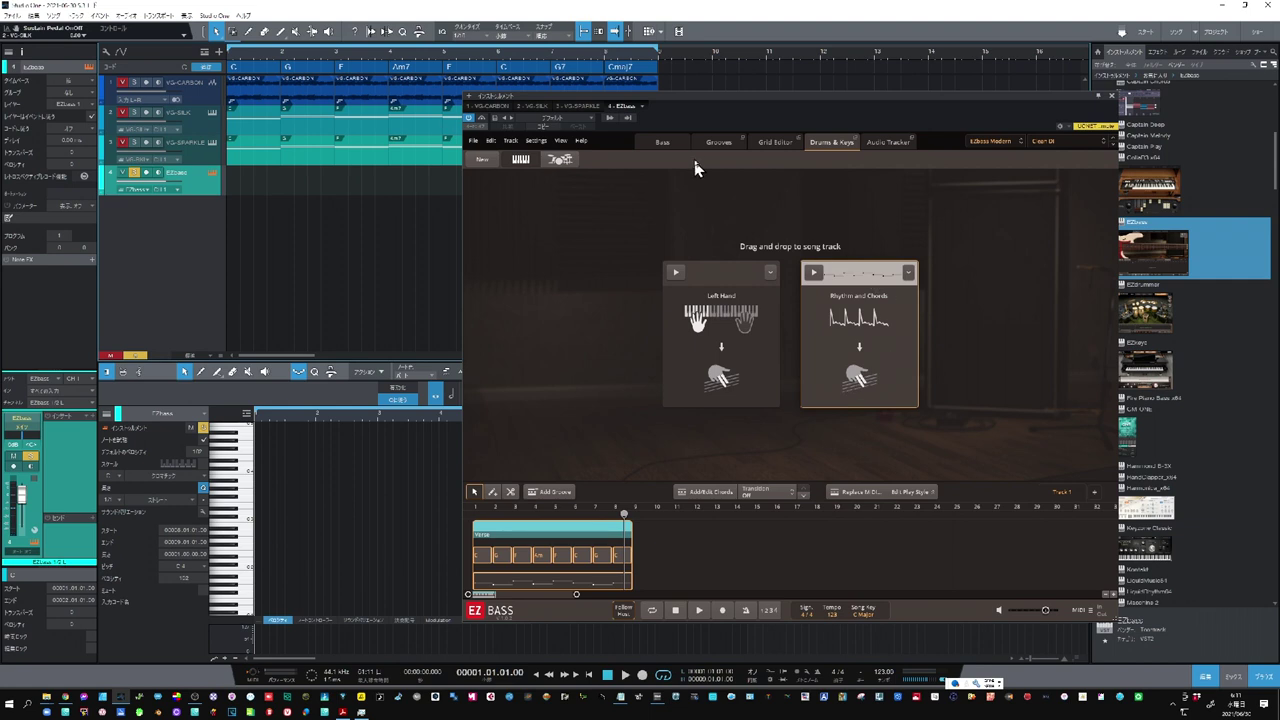
Filter the EZbass grooves by the Boogie genre and the Standard play style
left_click(716, 143)
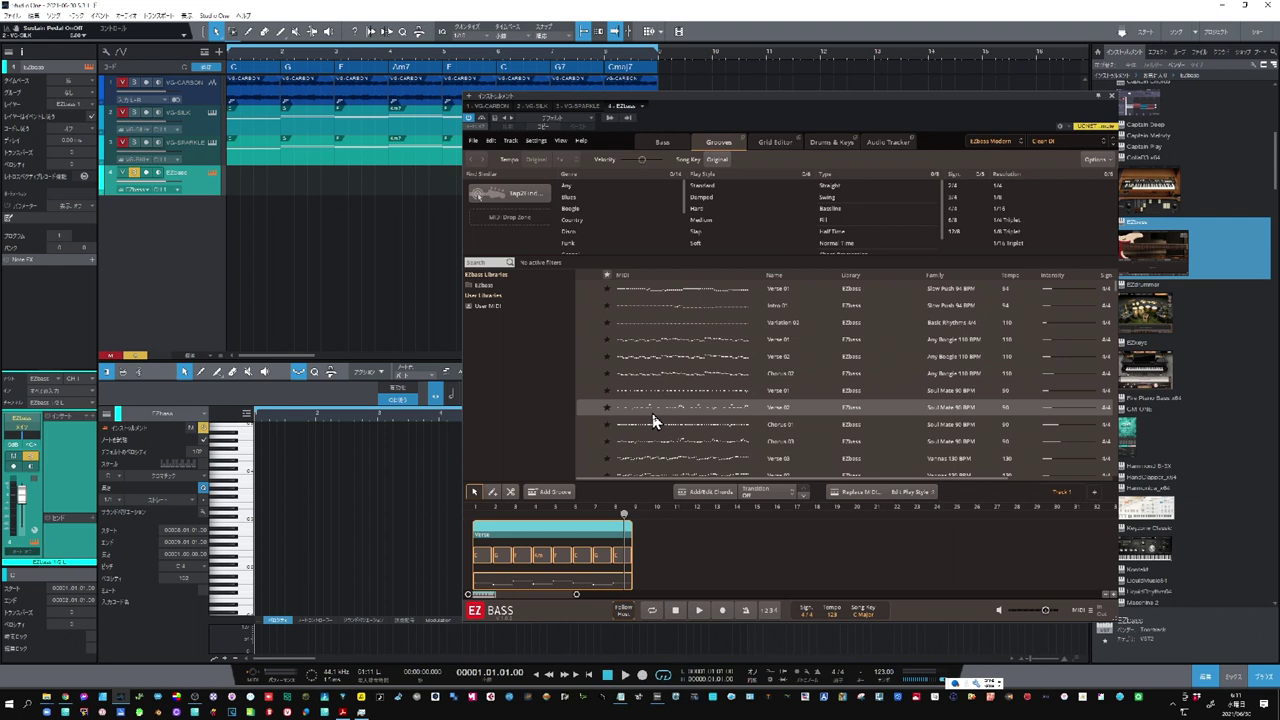
left_click(580, 199)
left_click(580, 209)
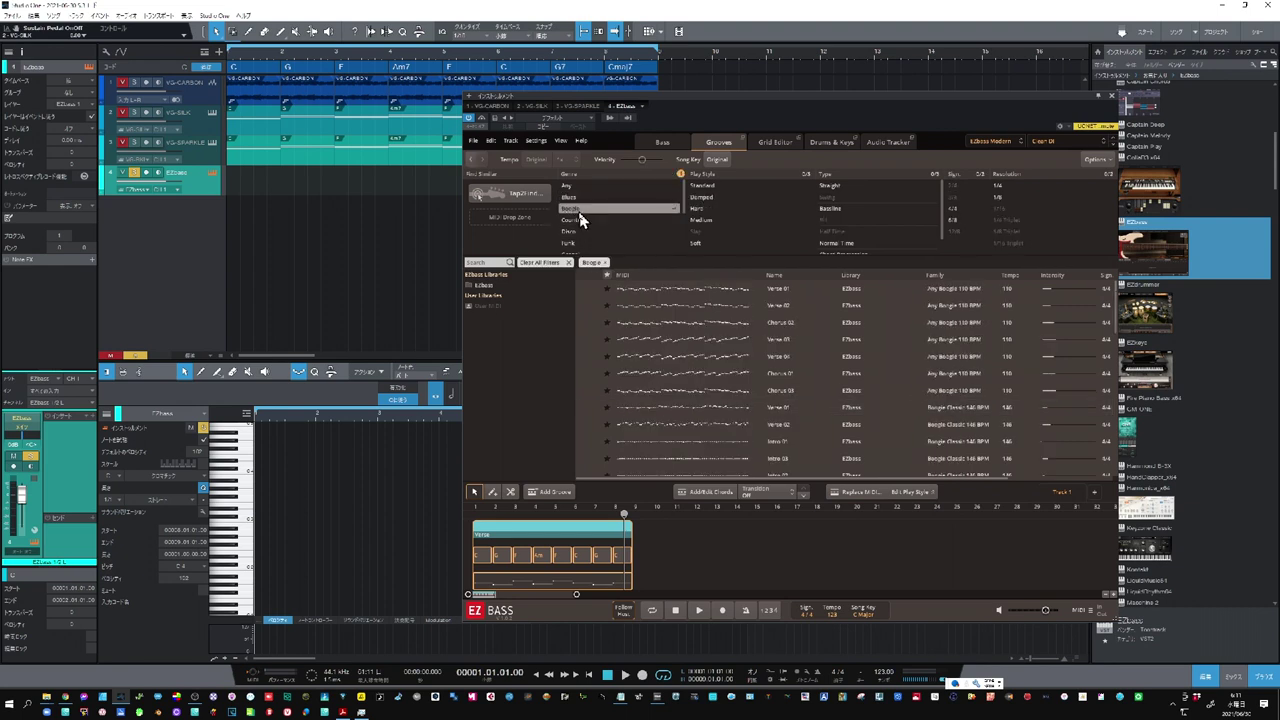
left_click(706, 209)
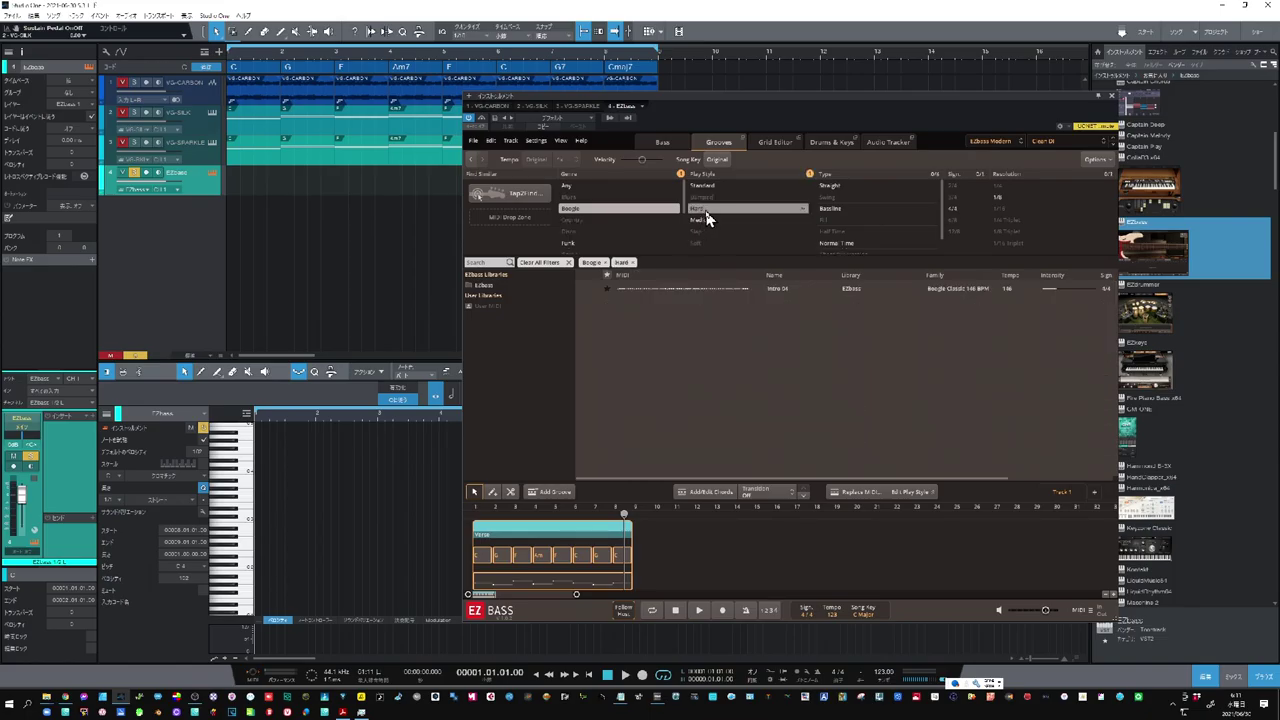
left_click(700, 185)
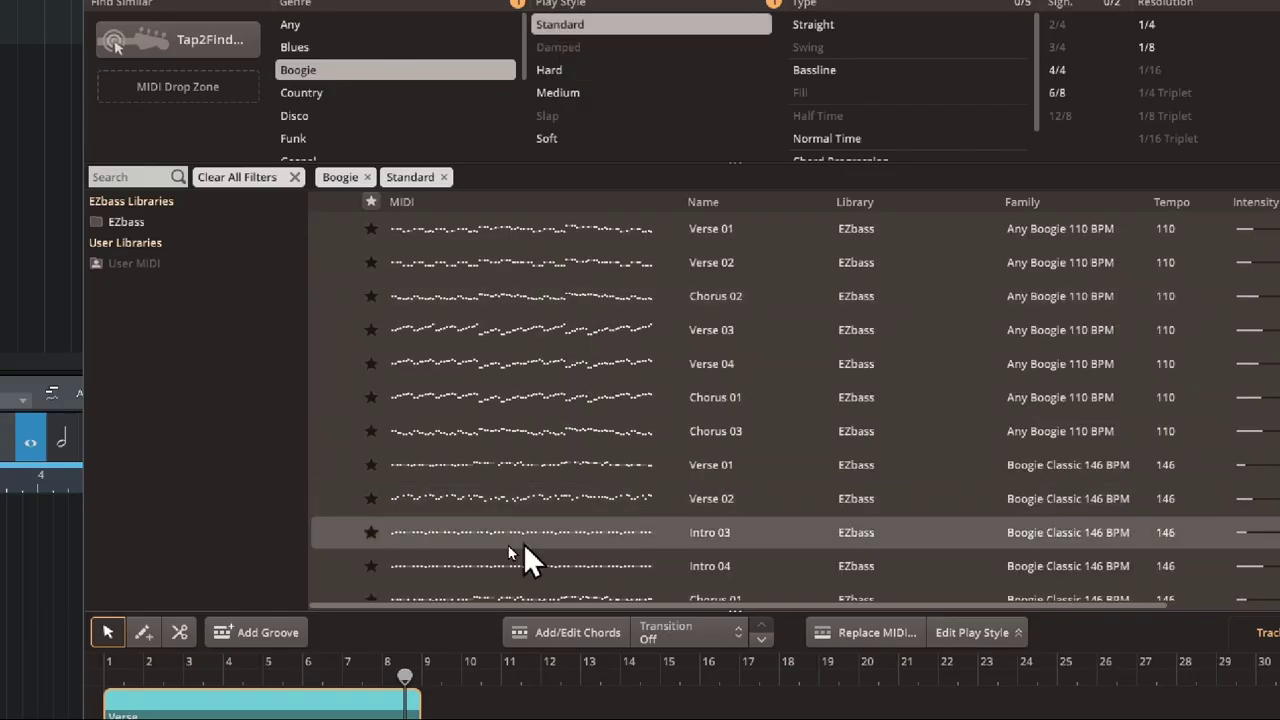
Audition the Any Boogie 110 BPM grooves Verse 01 and Verse 02, and replace the song block's MIDI with Verse 02
left_click(329, 233)
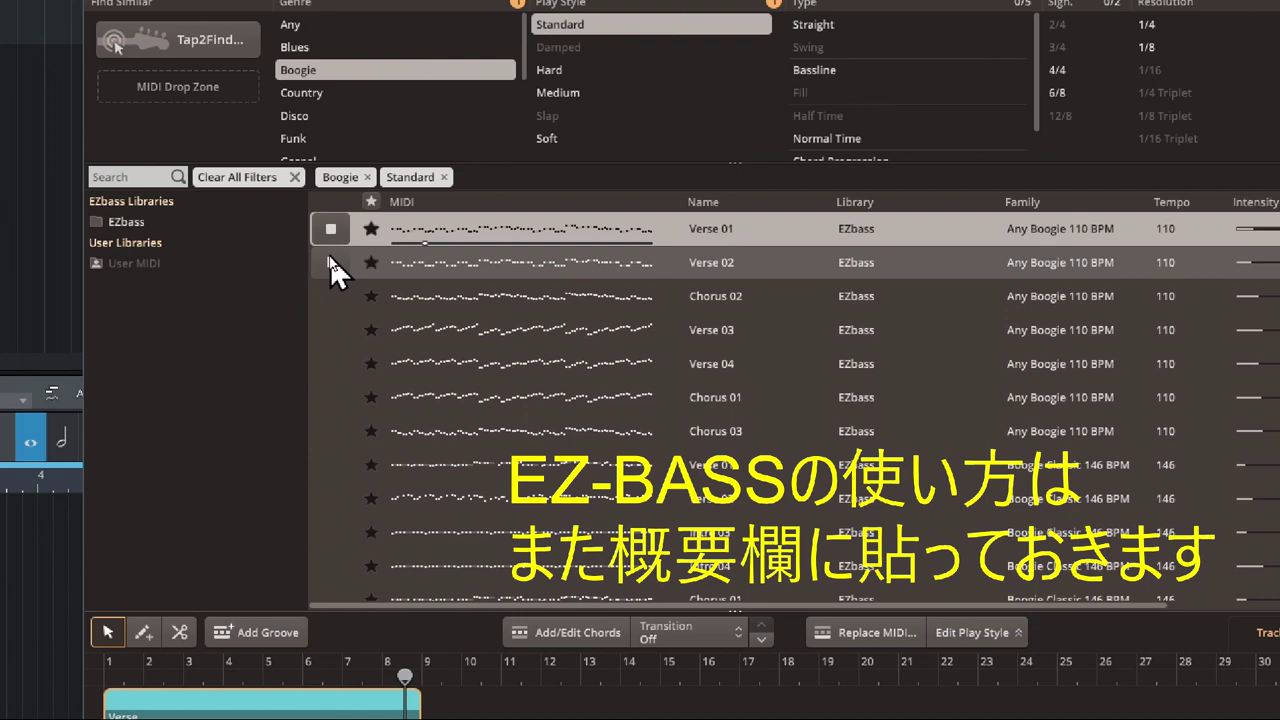
left_click(330, 260)
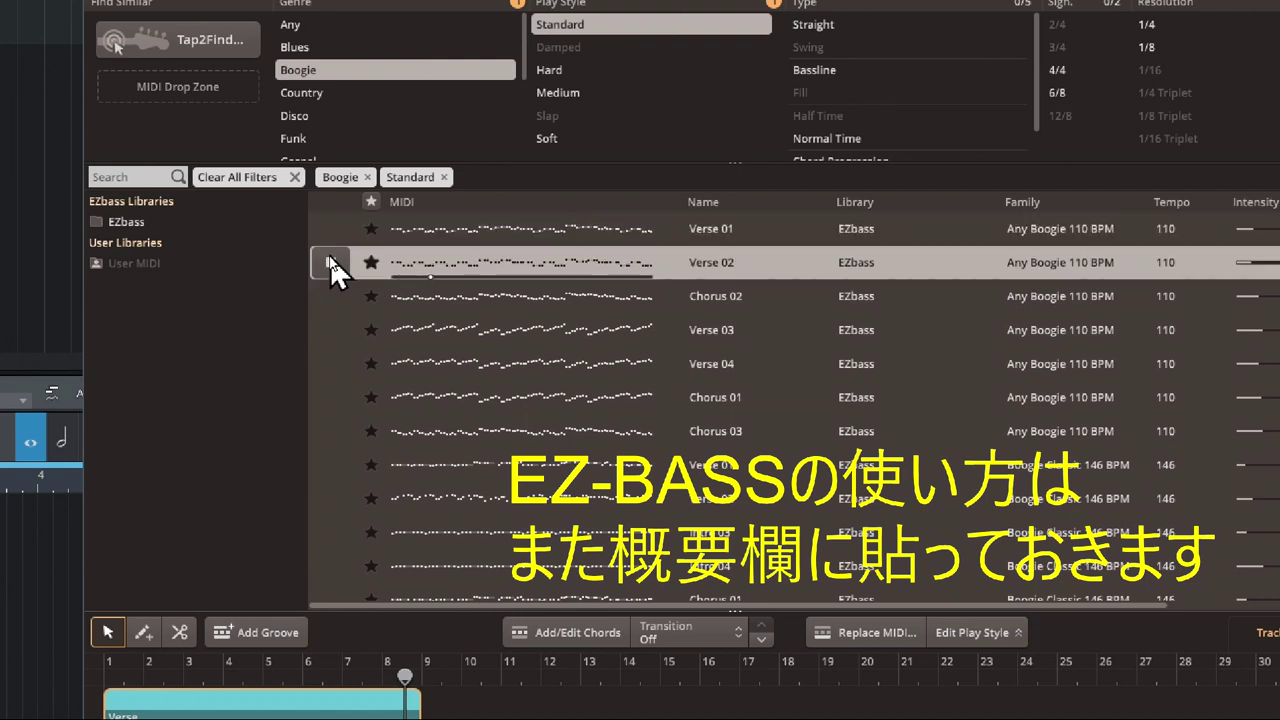
left_click(330, 258)
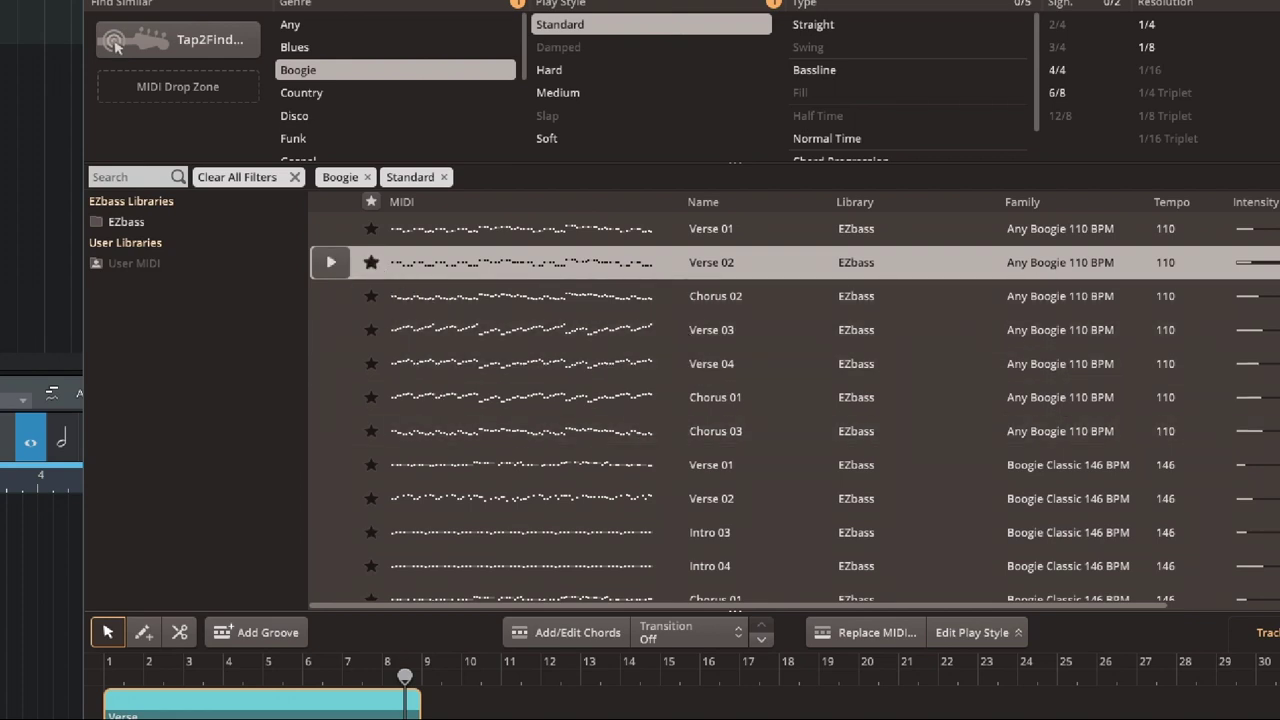
left_click(890, 631)
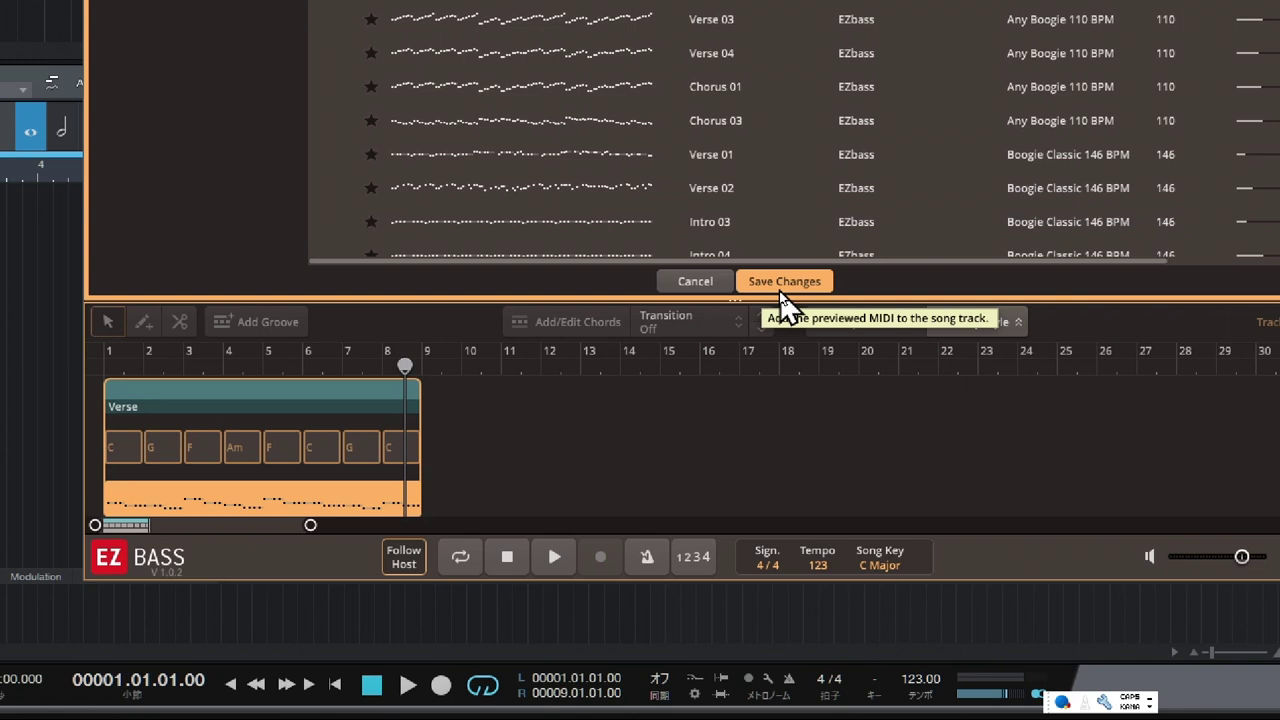
left_click(786, 281)
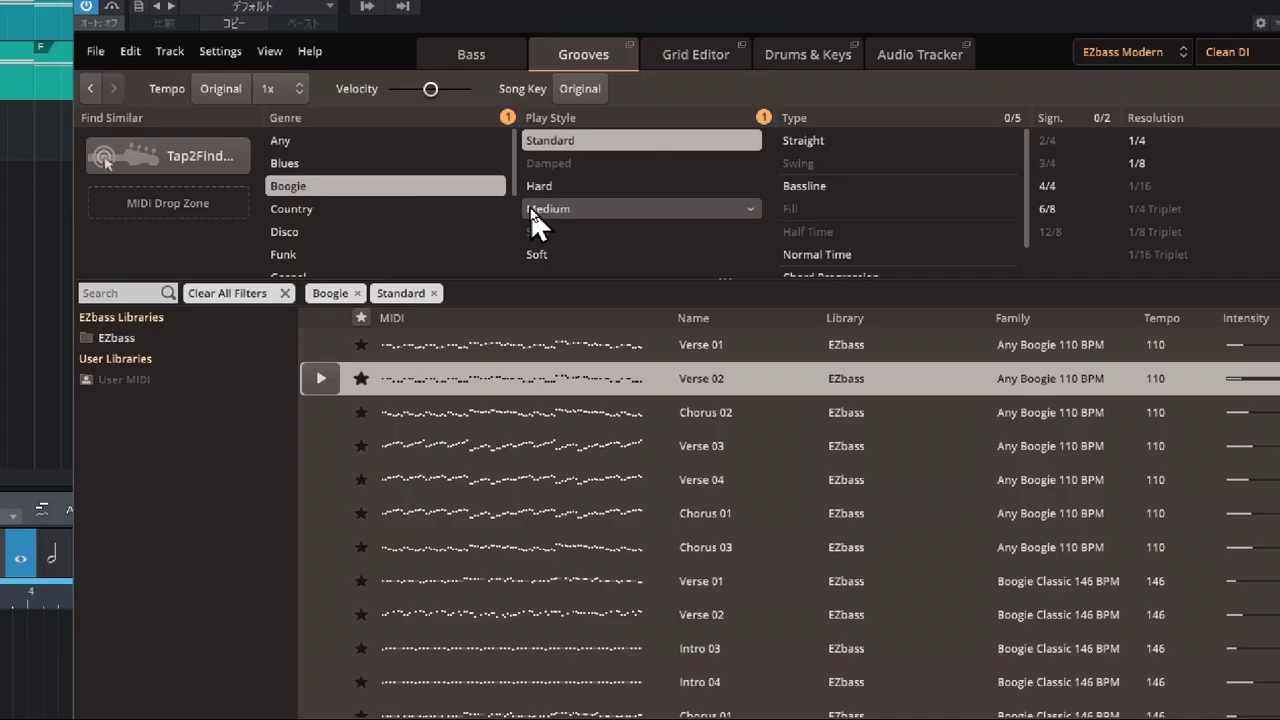
Show the bass part's notes in the EZbass Grid Editor from bar 1, and play the part through
left_click(690, 56)
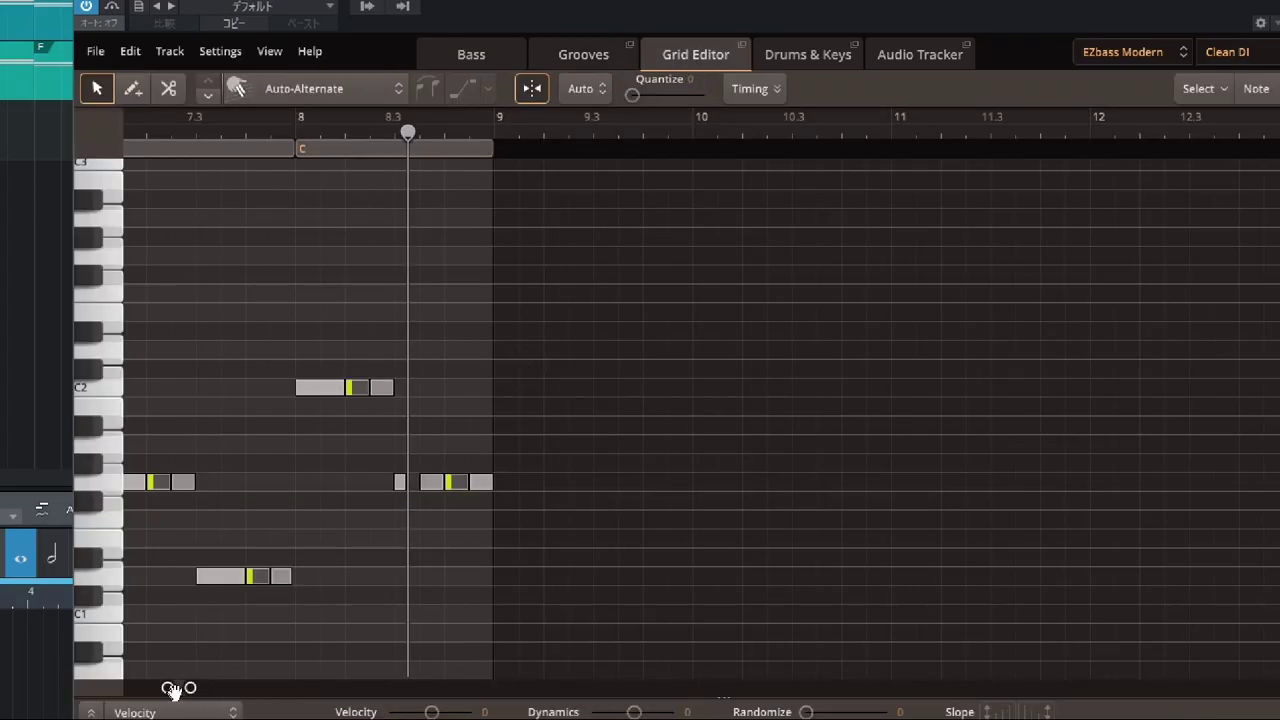
left_click_drag(175, 688, 139, 688)
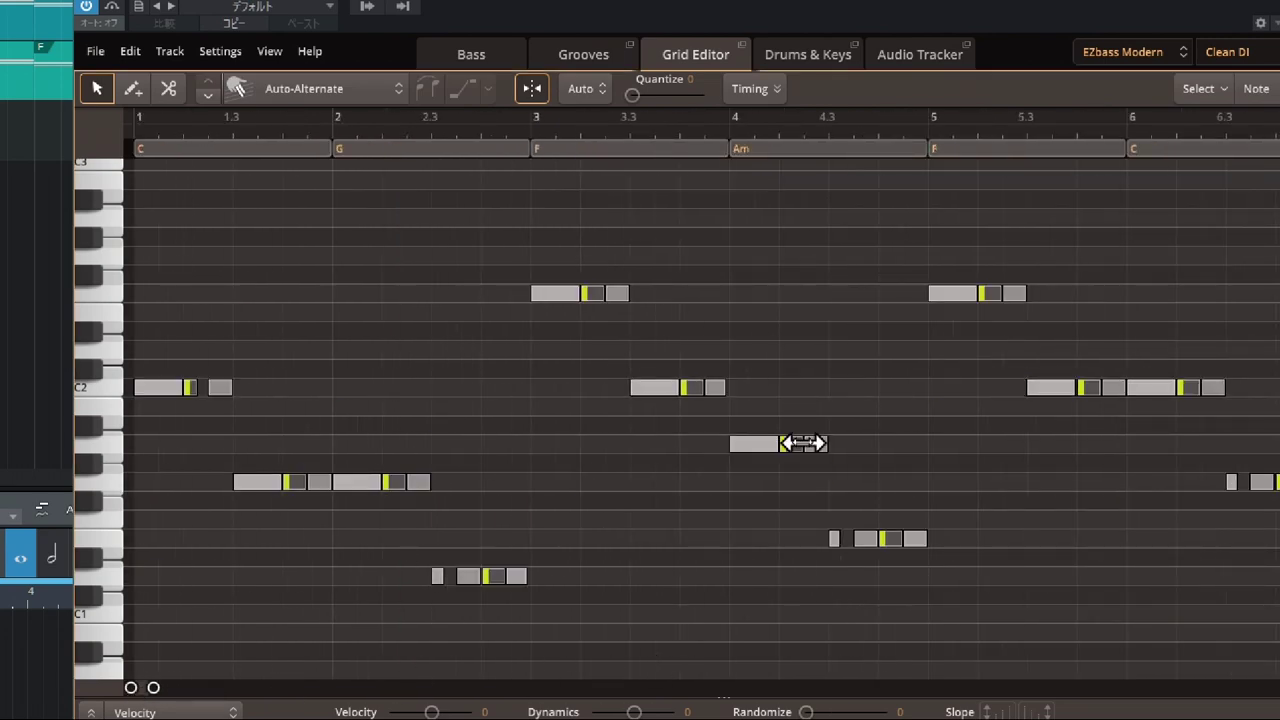
key("space")
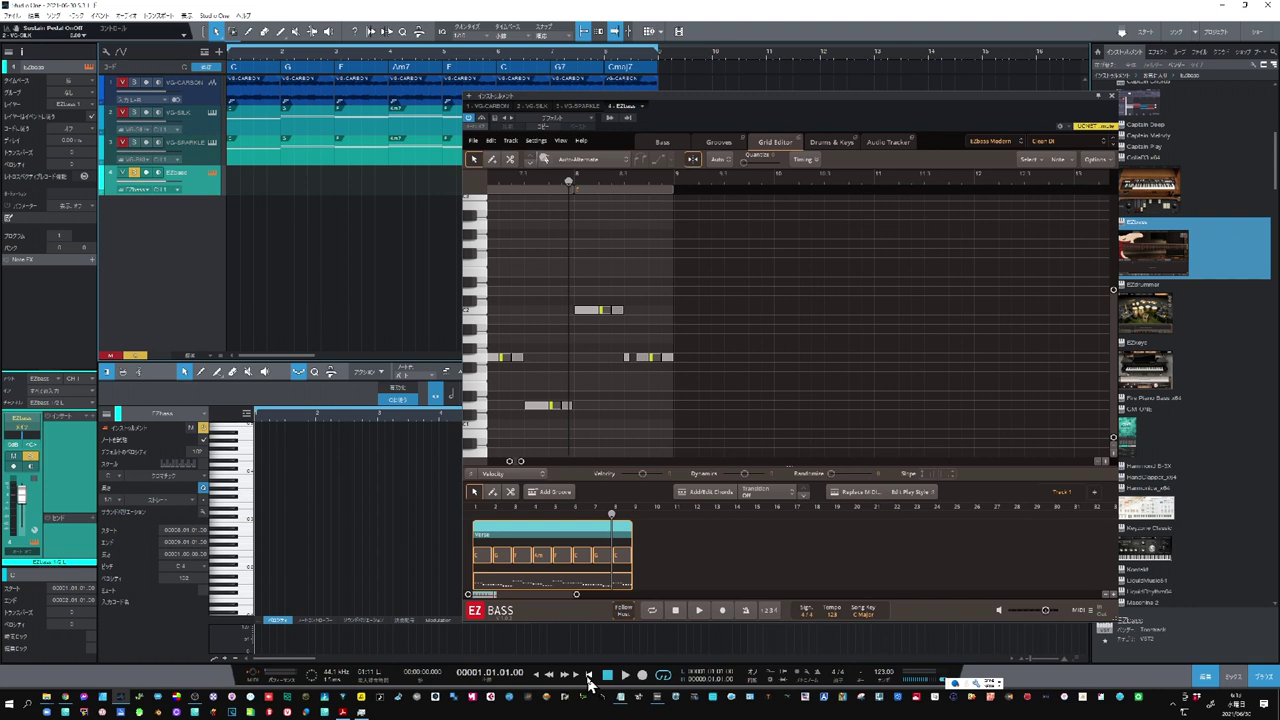
Solo the VG-SPARKLE and VG-SILK tracks alongside EZbass, and raise the VG-SILK volume slightly while playing the song through
left_click(123, 143)
left_click(123, 114)
key("space")
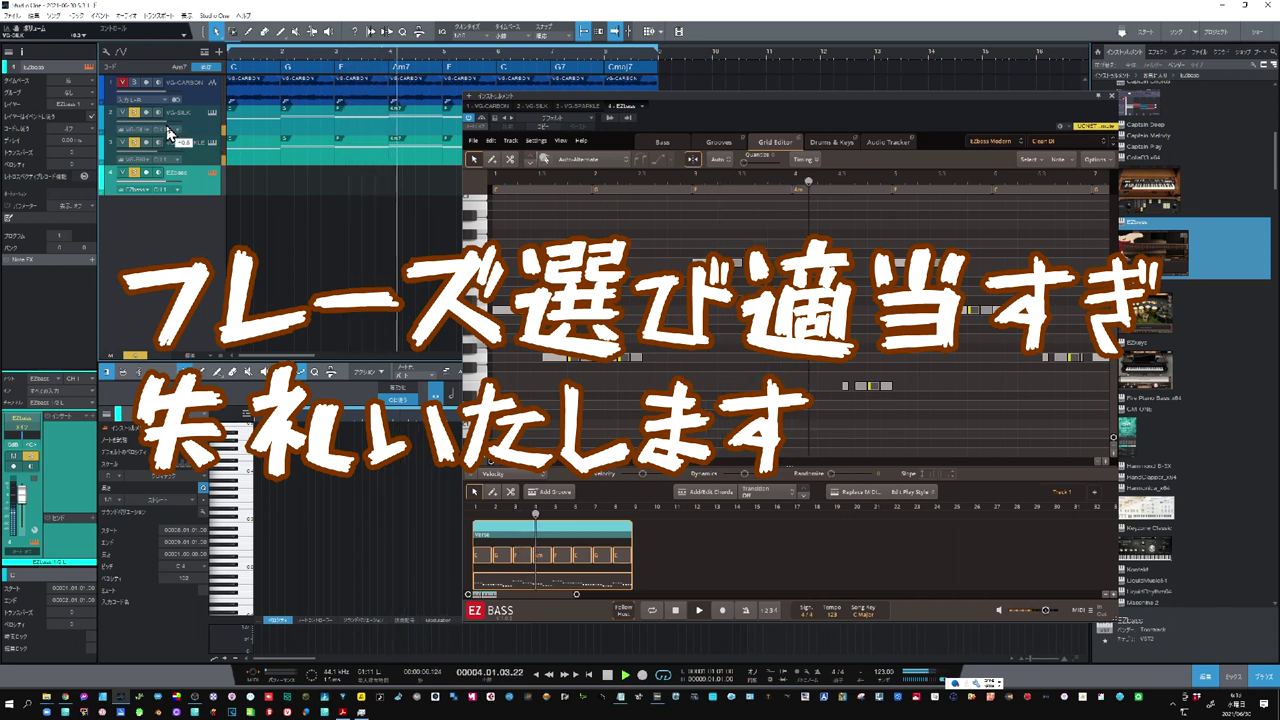
left_click_drag(166, 129, 171, 129)
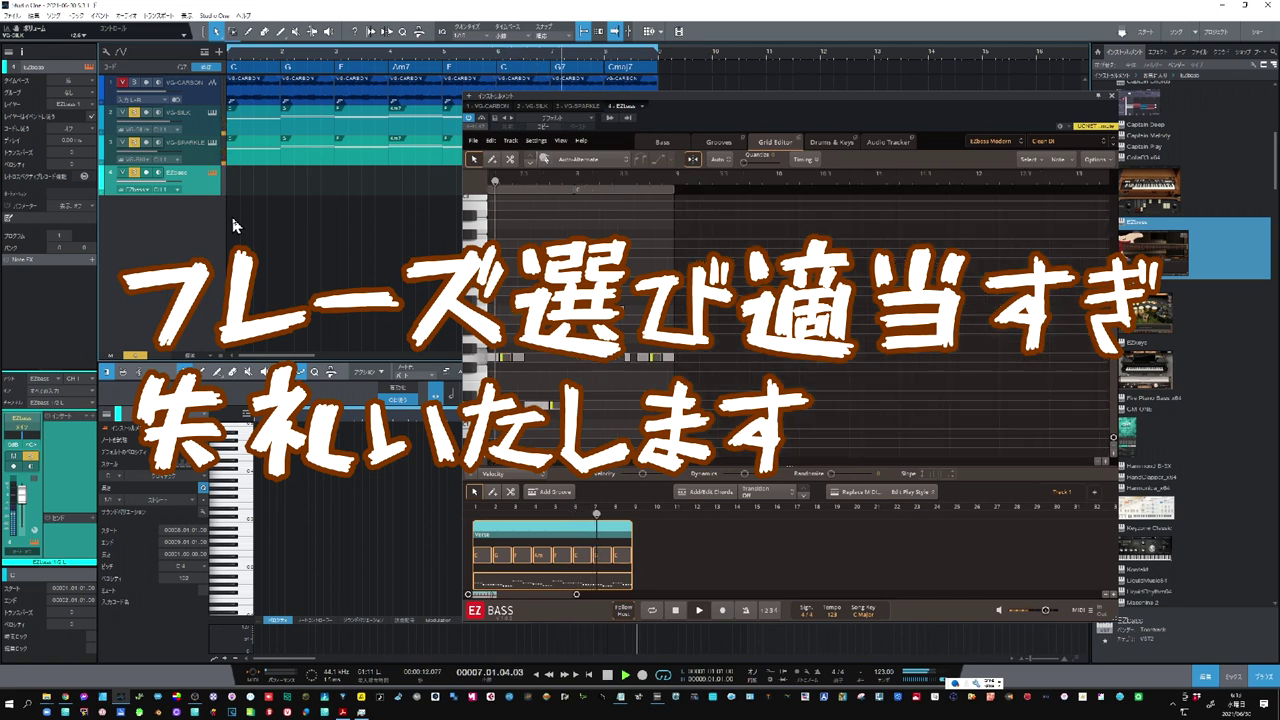
left_click(607, 674)
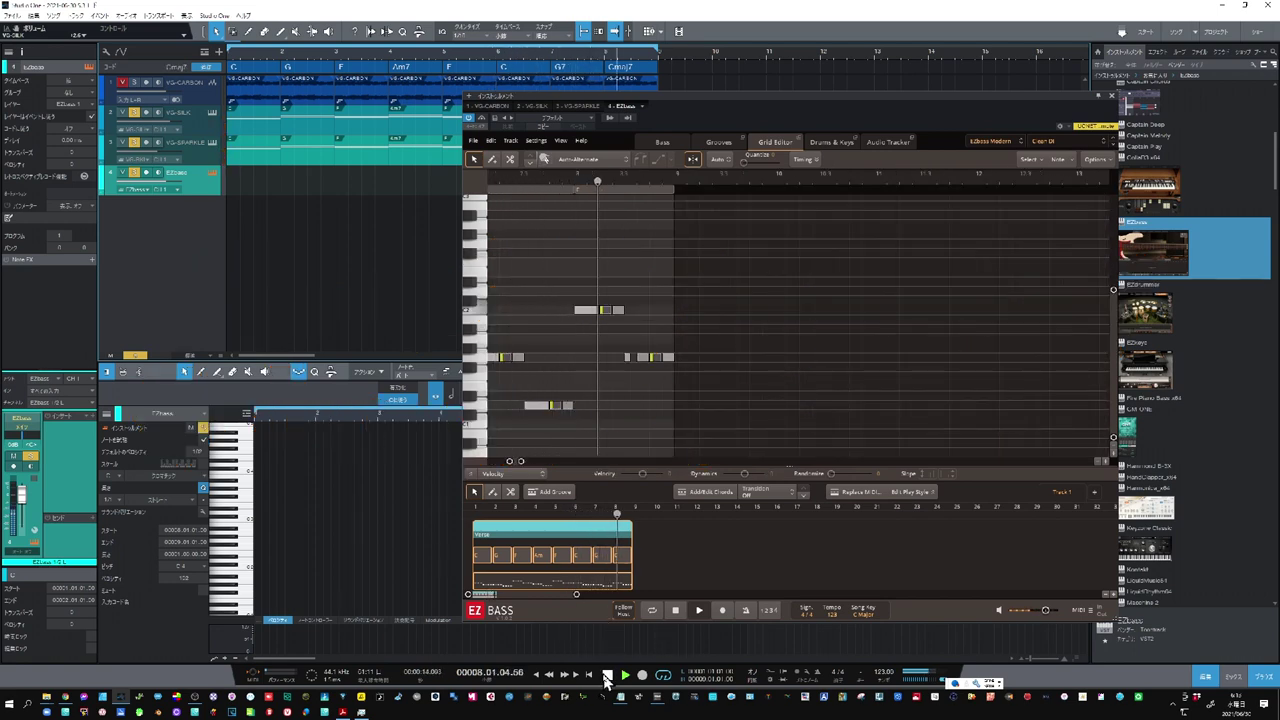